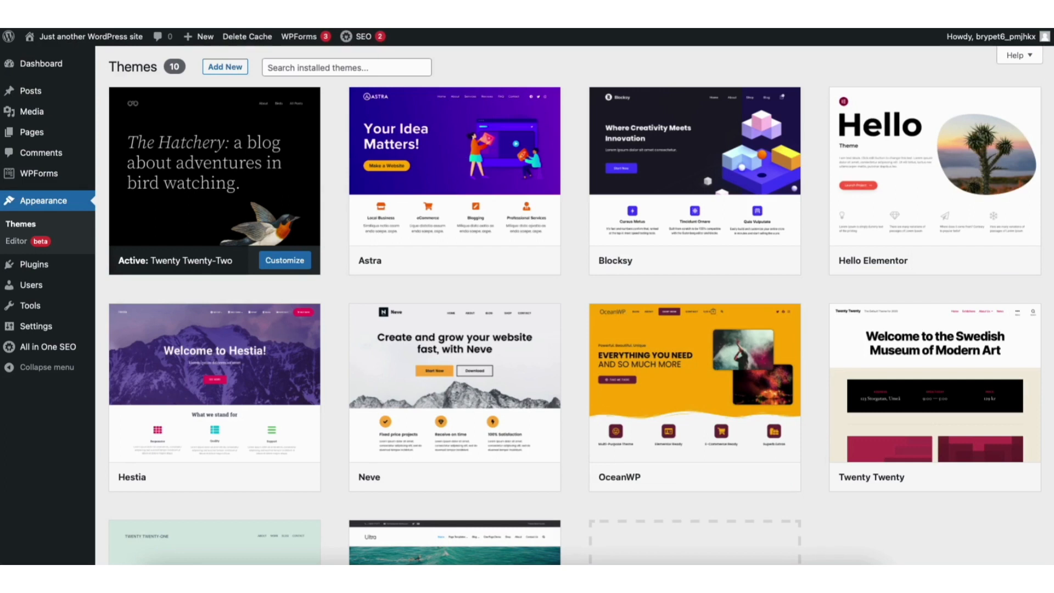
- Open the directory for adding a new theme and browse the popular themes on offer
scroll(1051, 248, "down", 4)
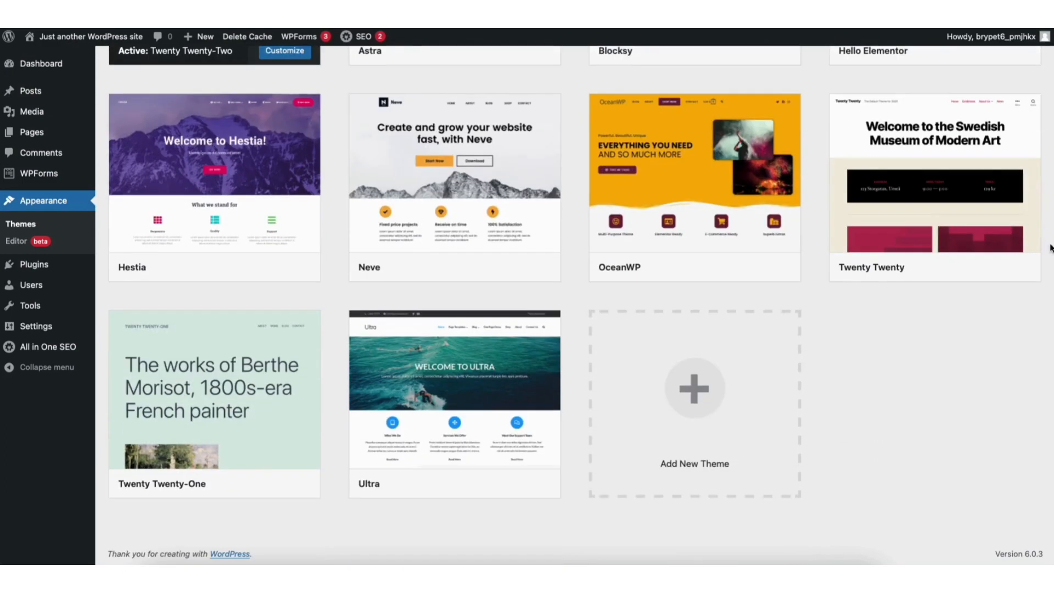
left_click(715, 394)
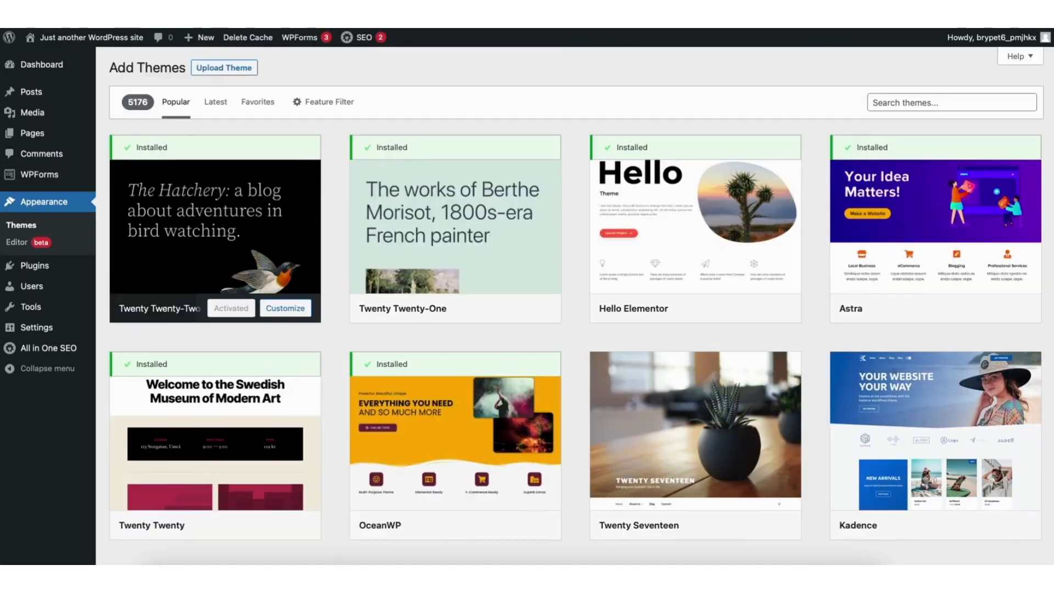
scroll(715, 394, "down", 5)
scroll(574, 306, "down", 7)
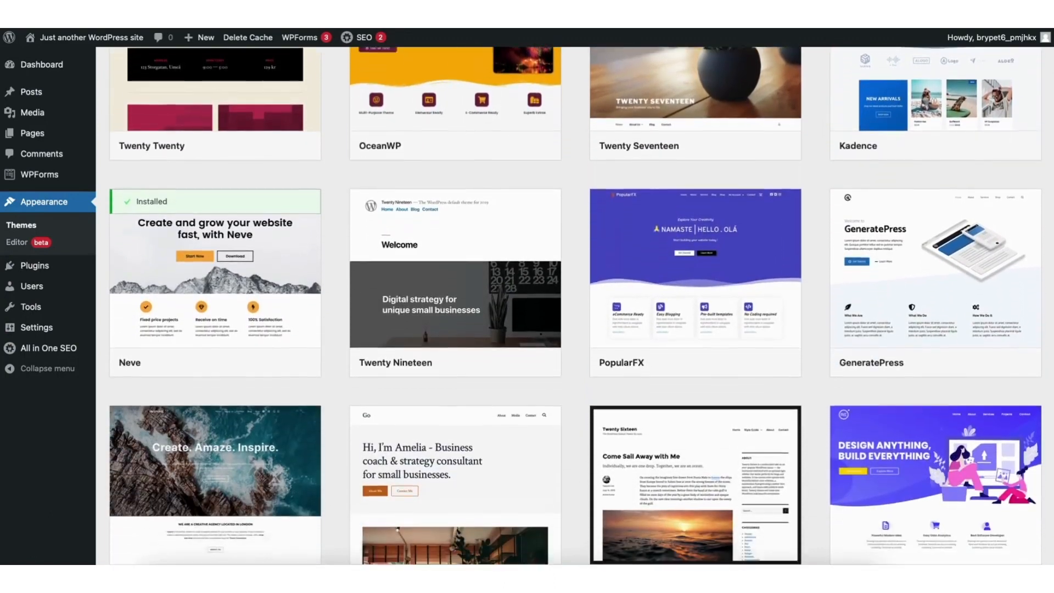
scroll(575, 305, "down", 6)
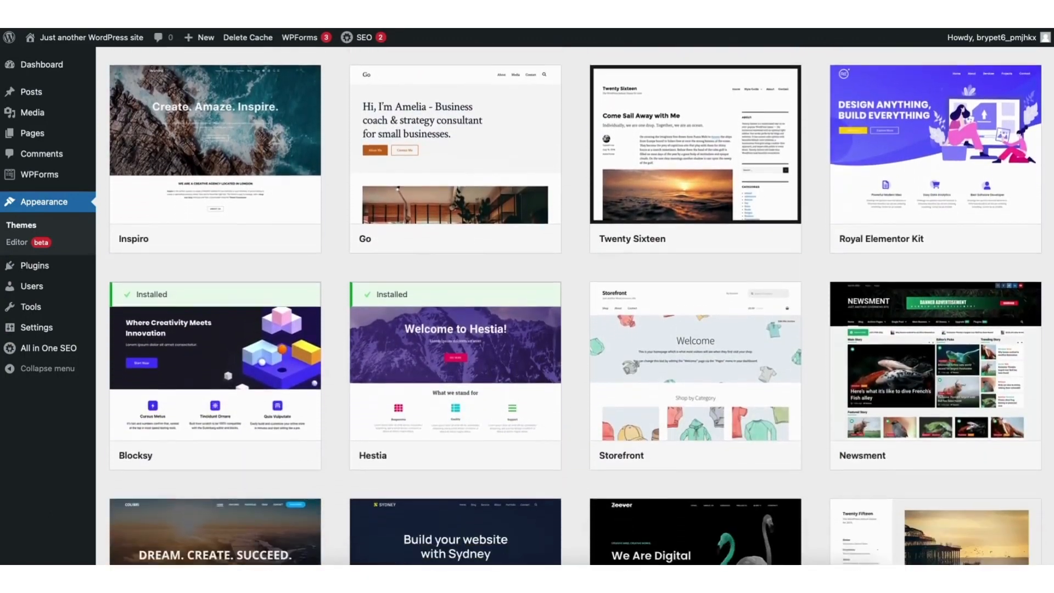
scroll(574, 305, "down", 5)
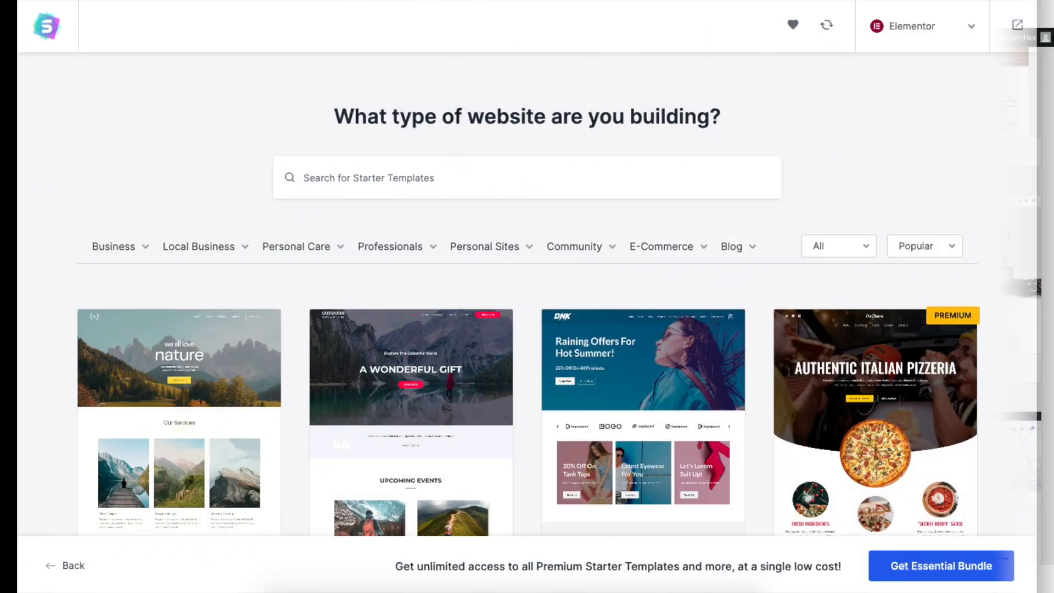
- Browse the Elementor starter templates in the template library
scroll(527, 296, "down", 5)
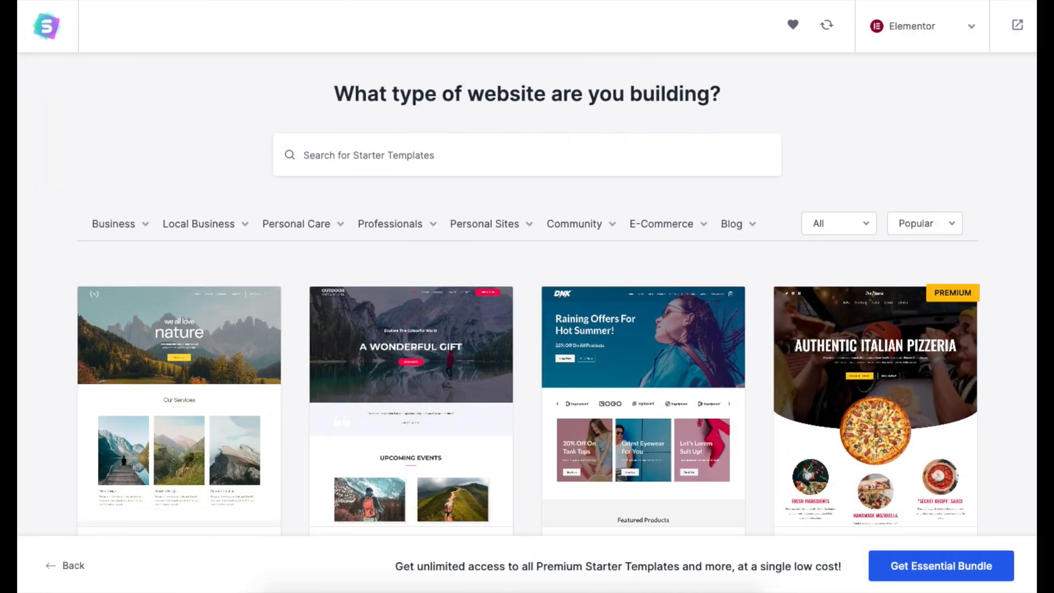
scroll(526, 296, "down", 3)
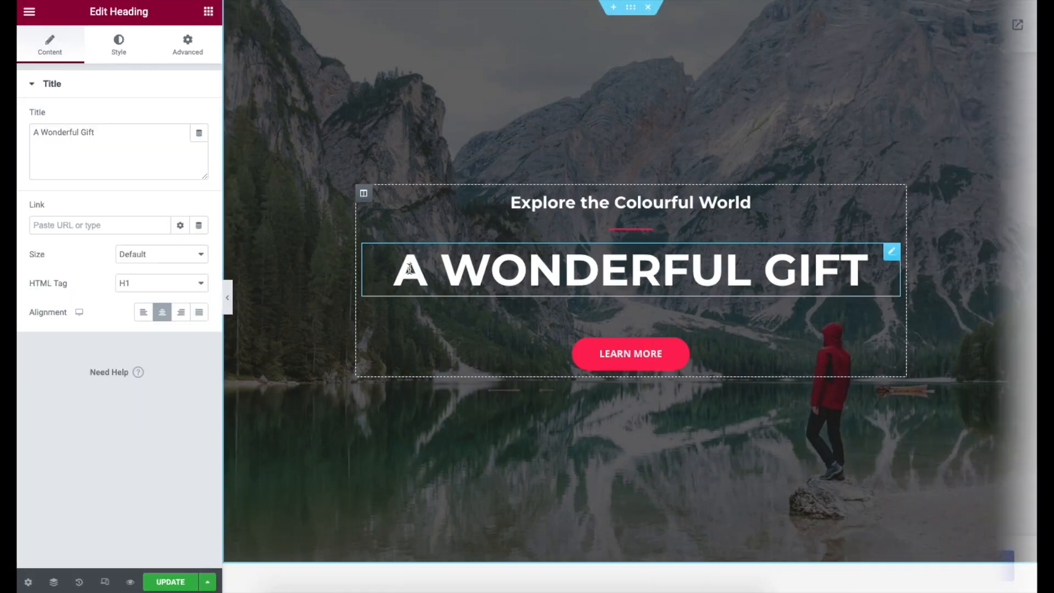
- Start replacing the hero heading "A Wonderful Gift" with text beginning "My D"
left_click_drag(409, 269, 855, 263)
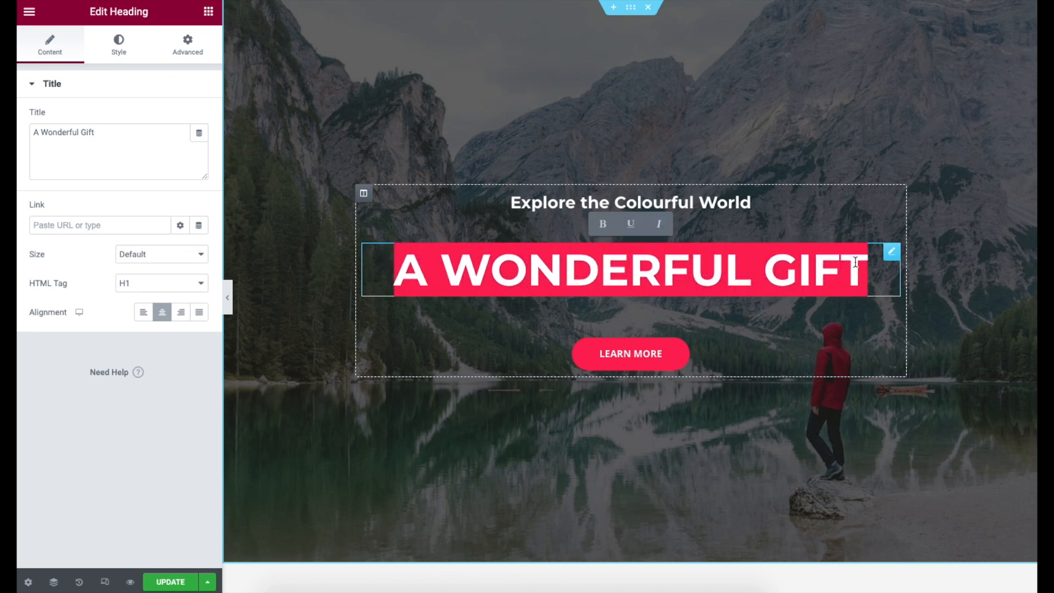
type("My D")
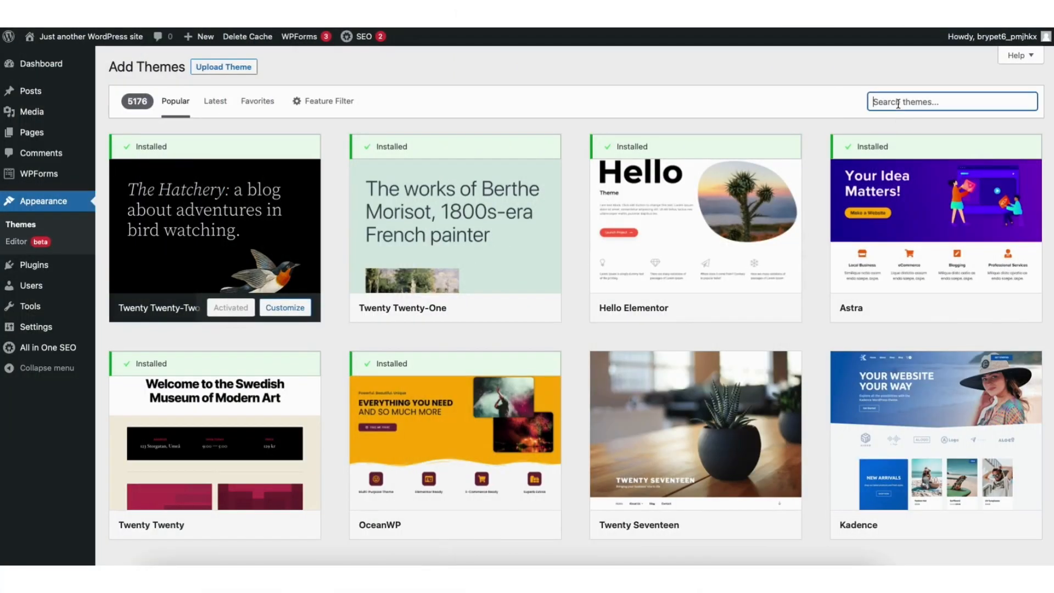
- Search the theme directory for "astra", then install and activate the Astra theme
type("astra")
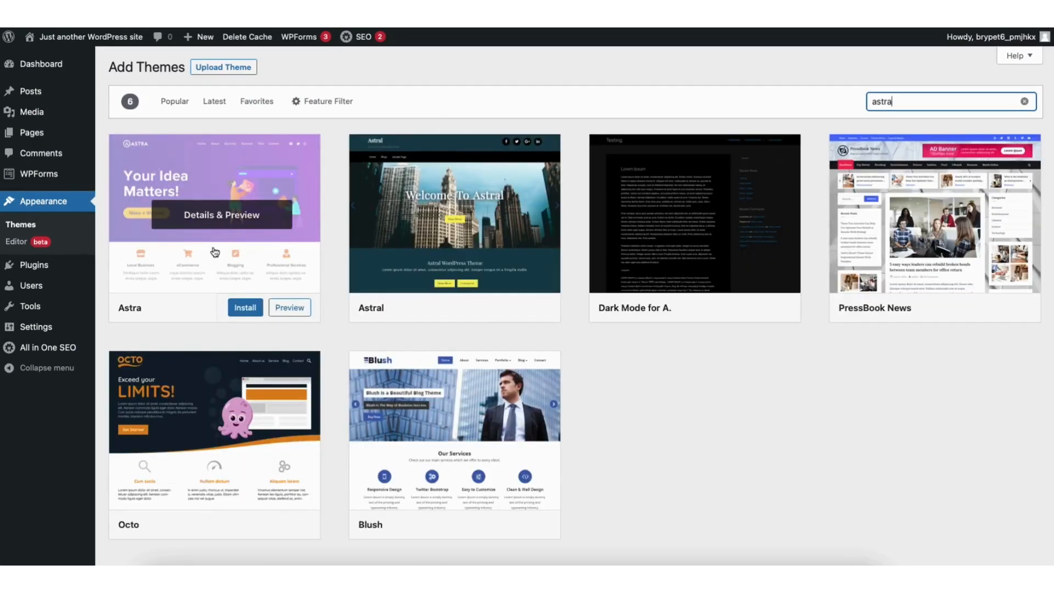
left_click(245, 310)
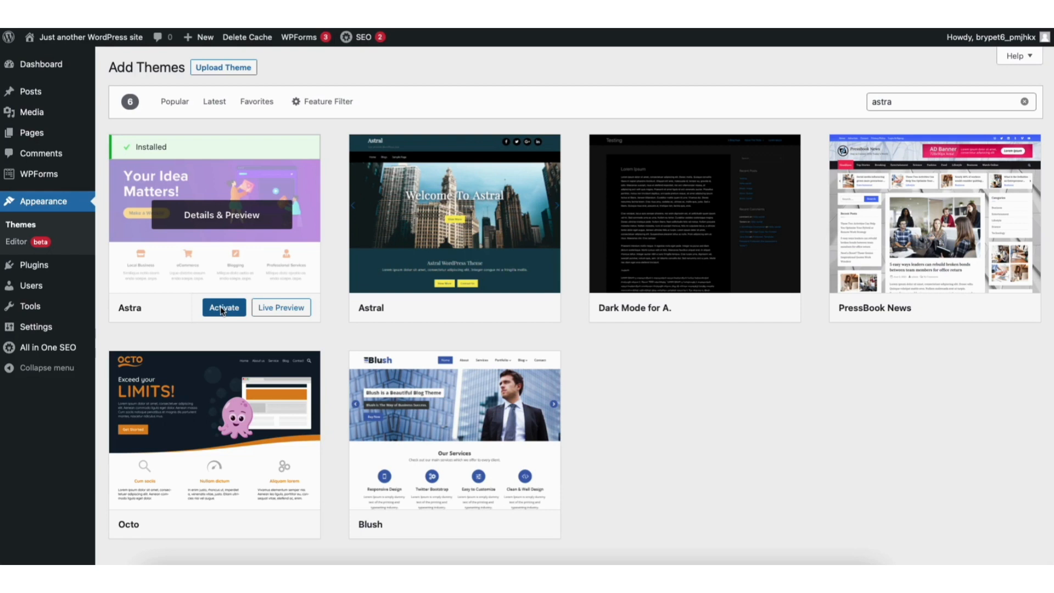
left_click(222, 309)
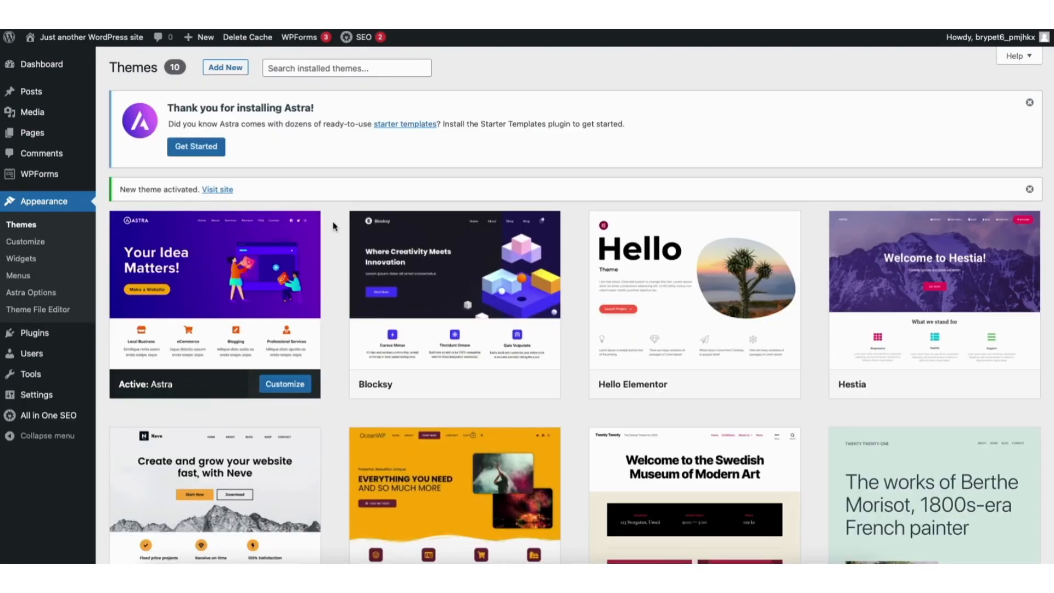
- Find the Starter Templates plugin by Brainstorm Force with the search "starter templates", then install and activate it
mouse_move(40, 336)
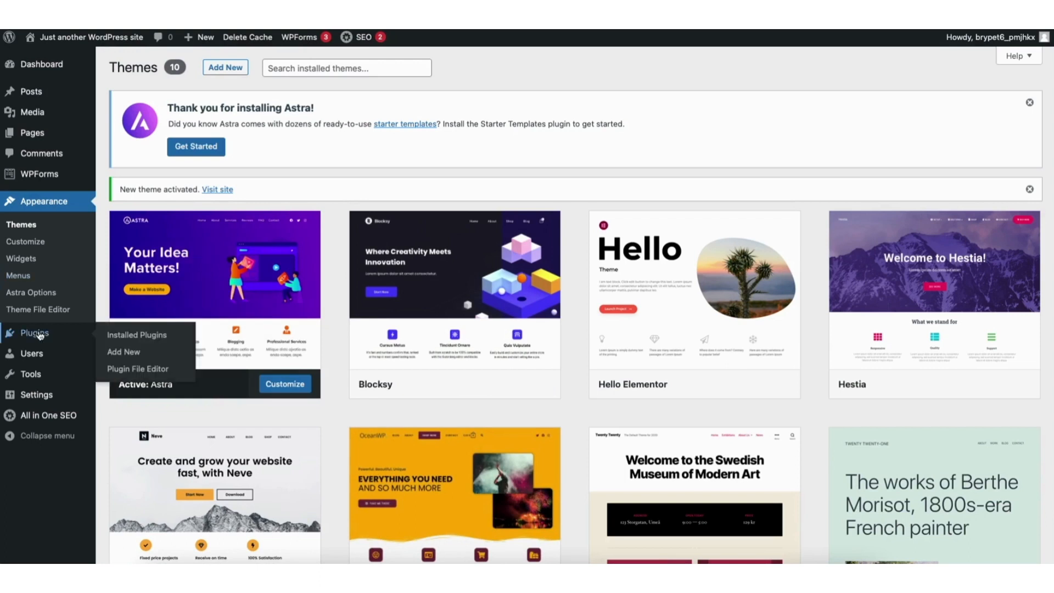
left_click(130, 350)
left_click(888, 185)
type("starter templates")
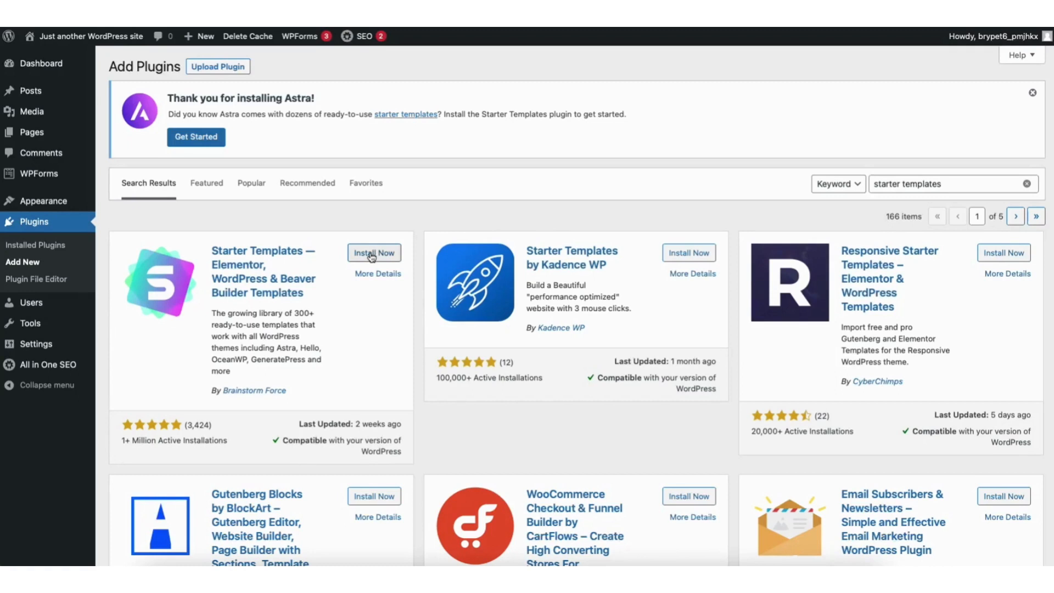
left_click(372, 253)
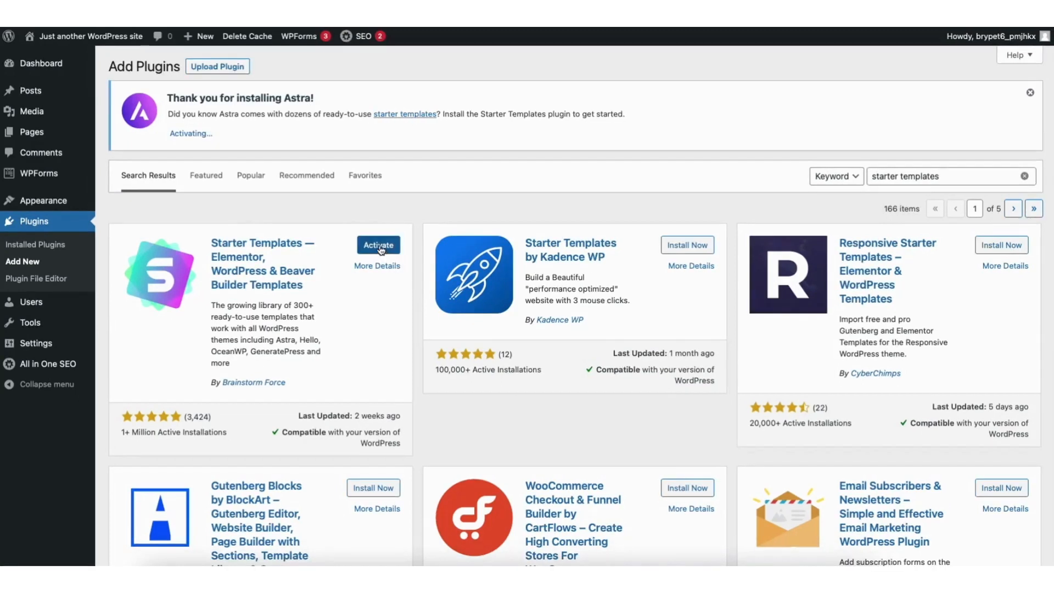
left_click(378, 245)
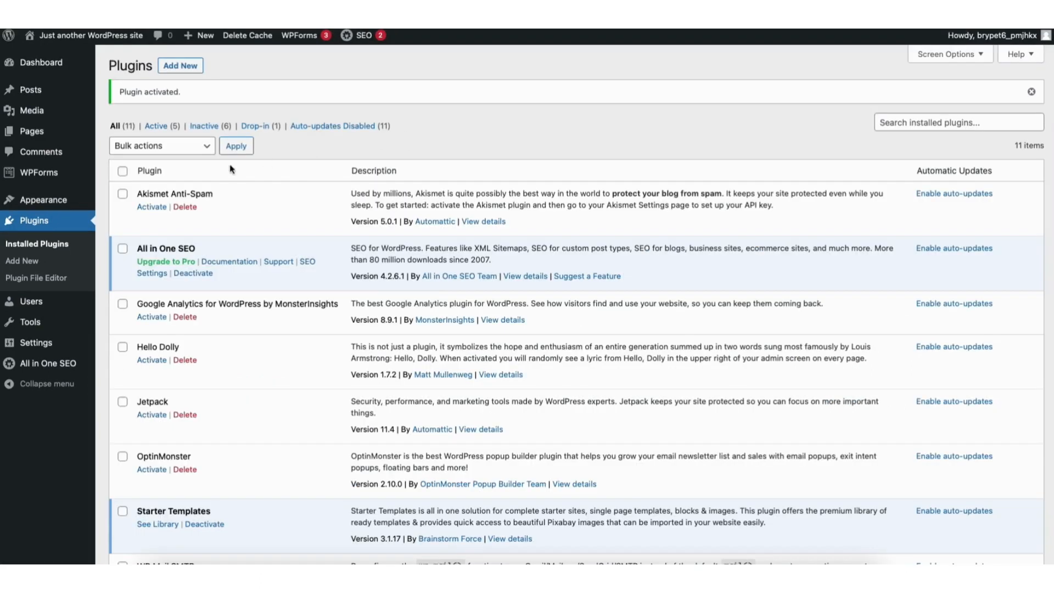
- Open the Starter Templates library for Elementor and browse the available website templates
mouse_move(41, 200)
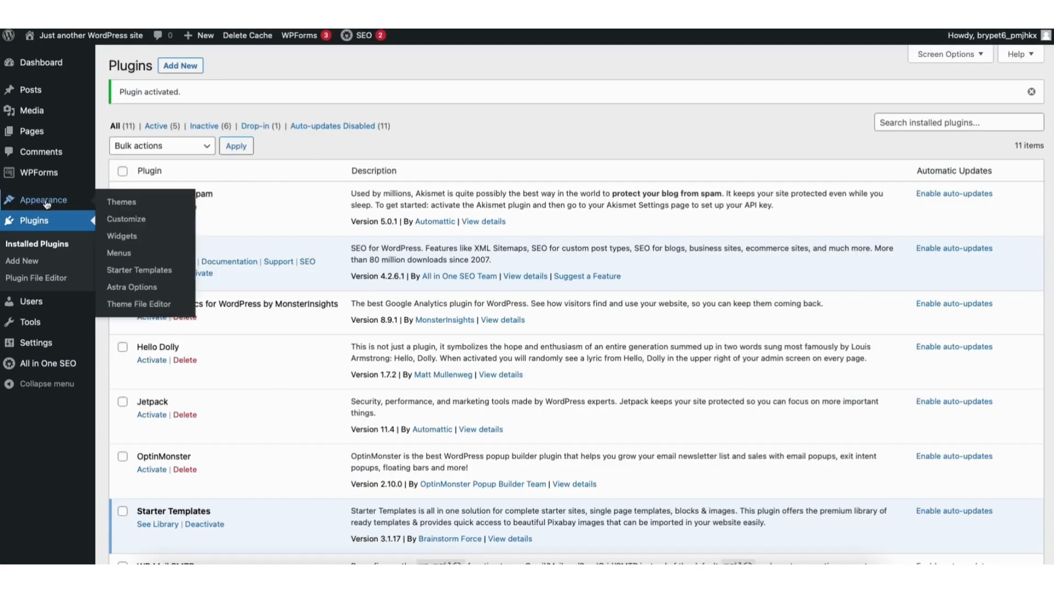
left_click(138, 269)
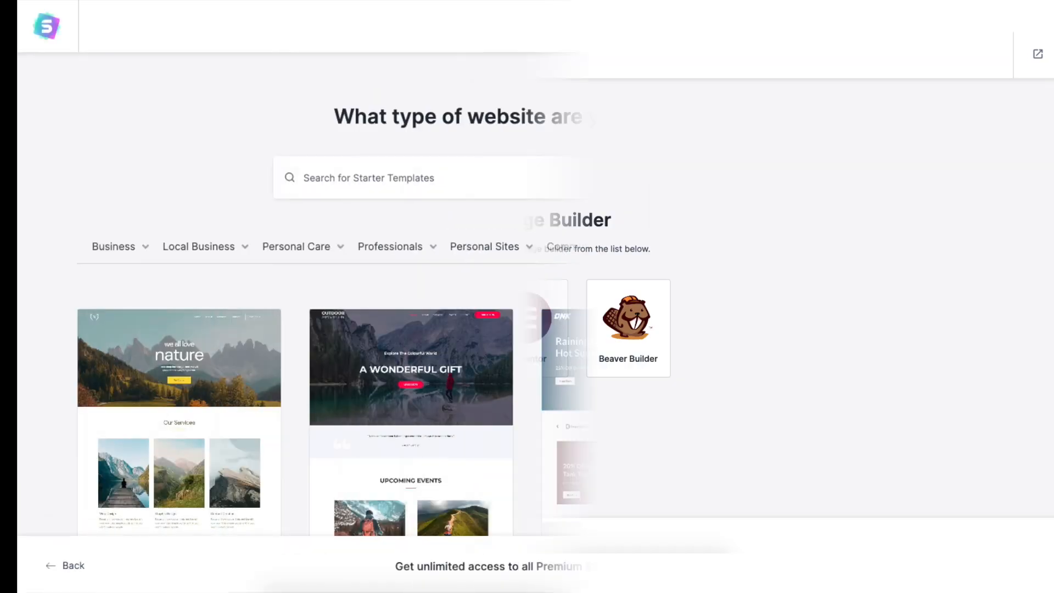
scroll(527, 307, "down", 2)
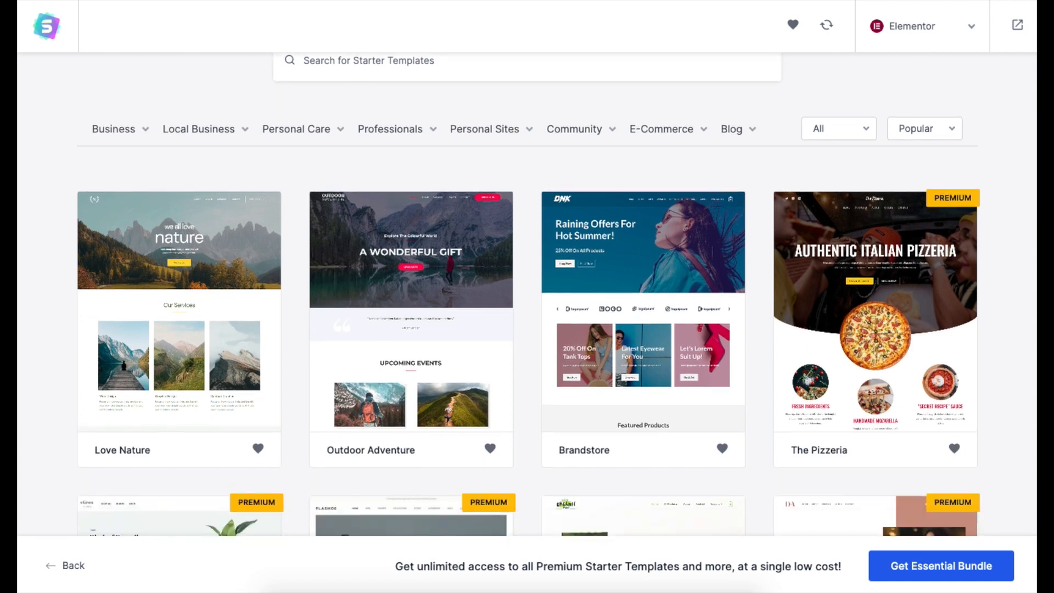
scroll(526, 307, "down", 7)
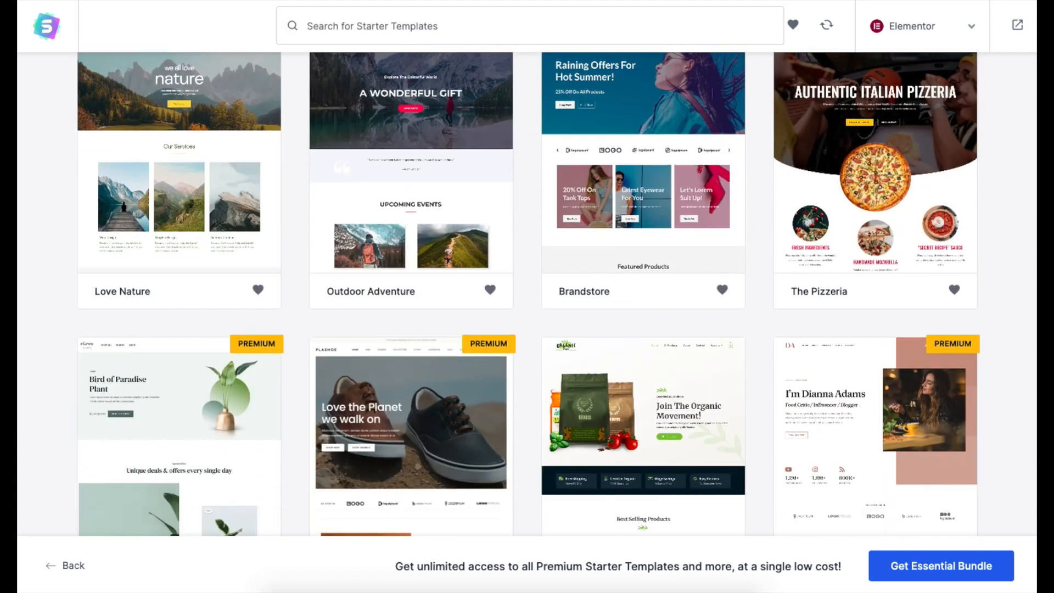
scroll(527, 308, "down", 7)
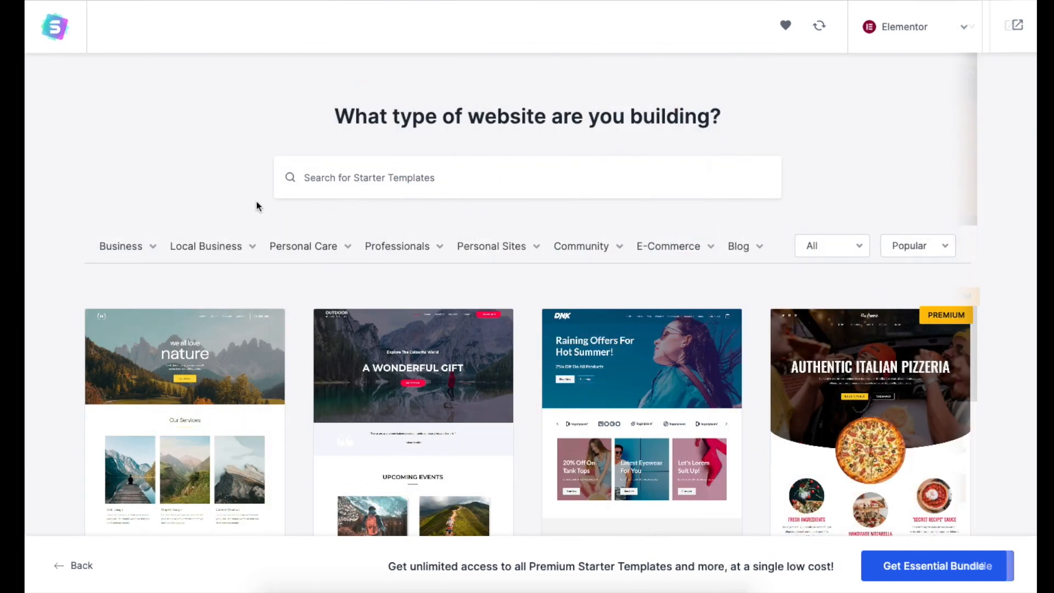
- Search the starter templates for "photography" and preview the premium Photographer template, then close the preview
left_click(349, 177)
type("photography")
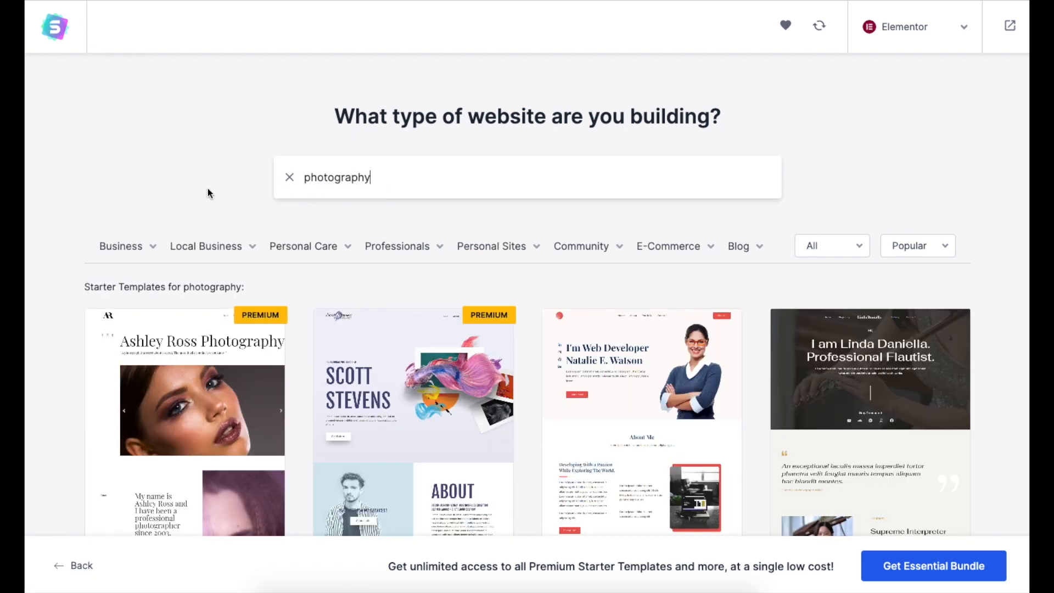
mouse_move(138, 250)
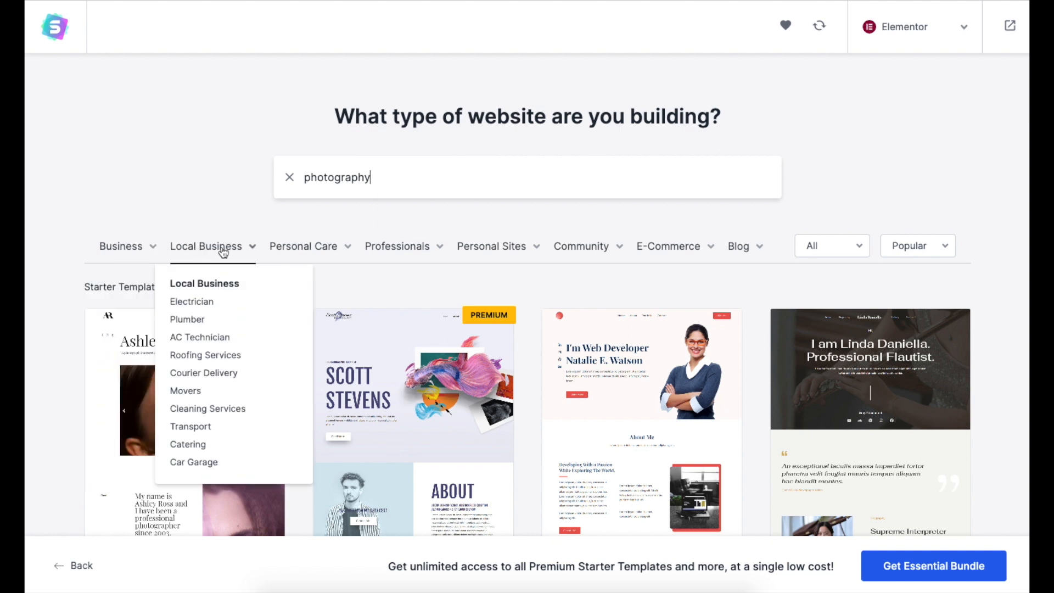
mouse_move(299, 255)
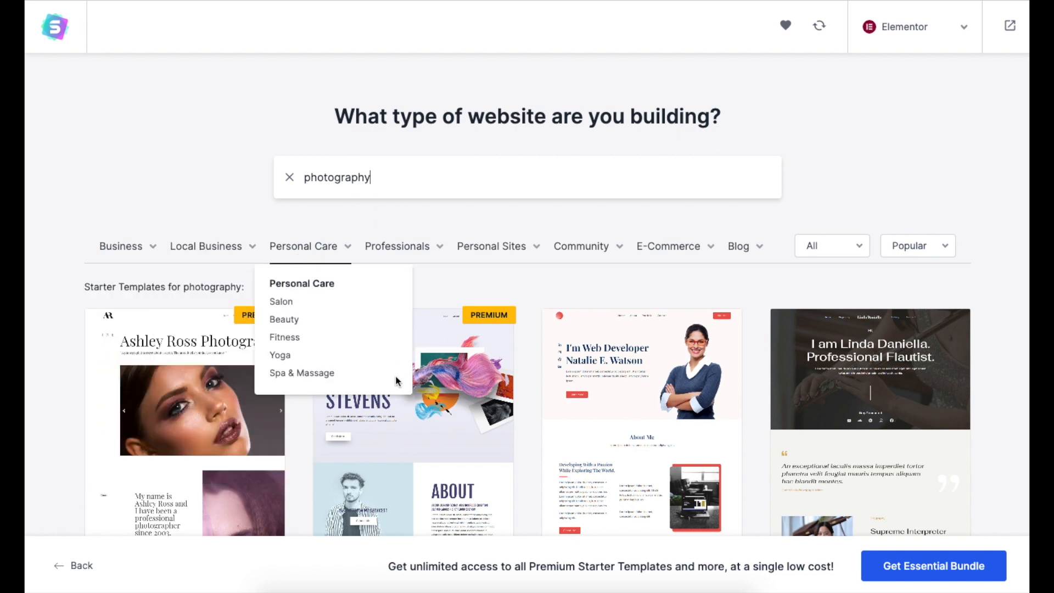
left_click(405, 423)
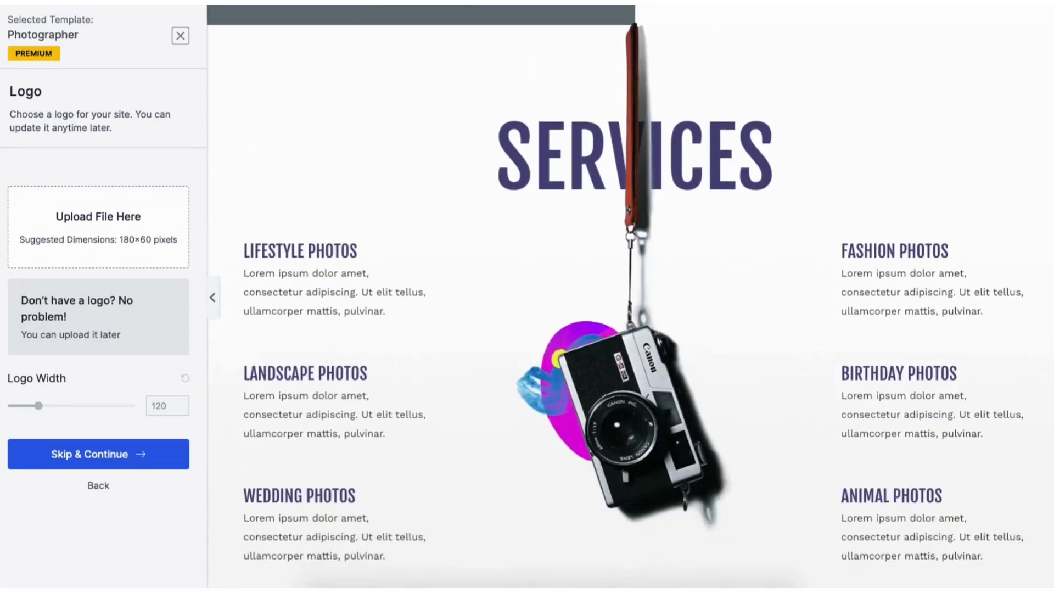
left_click(180, 37)
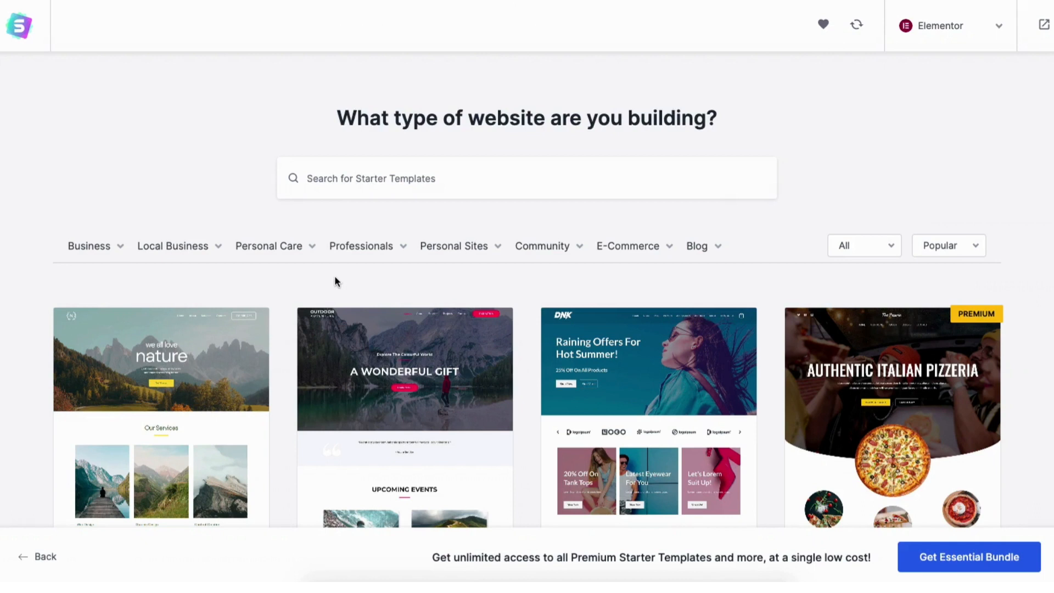
- Choose the Outdoor Adventure template, skip the logo upload, and keep the default colors and Montserrat / Noto Sans fonts
left_click(414, 423)
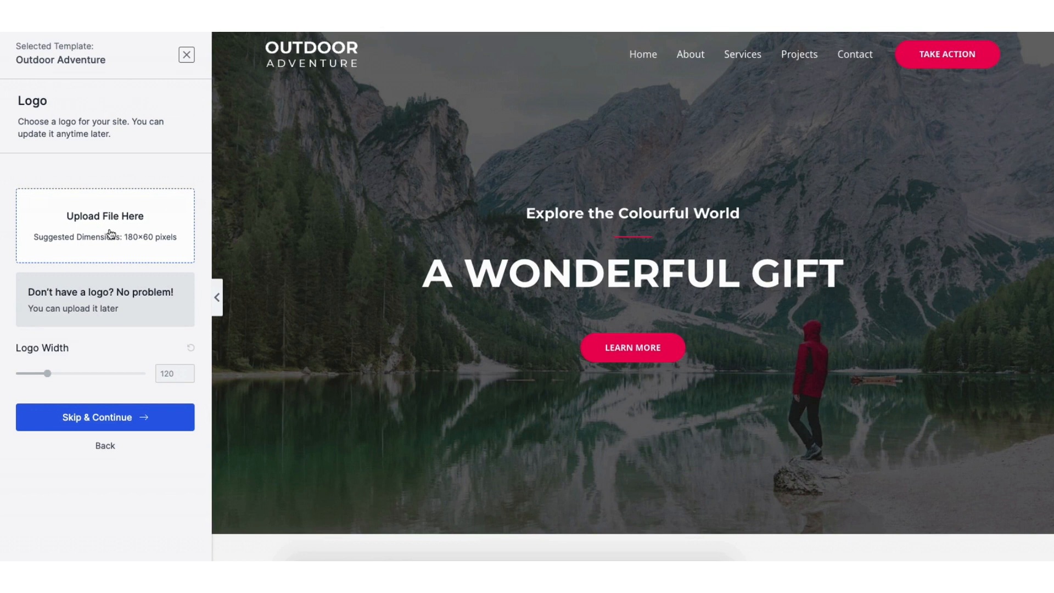
left_click(105, 418)
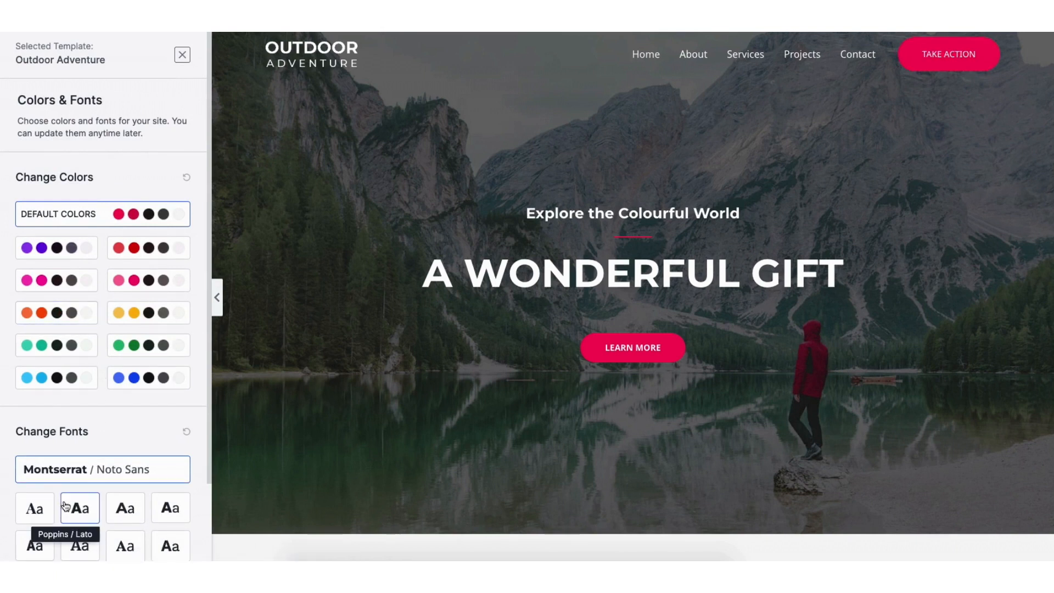
left_click_drag(207, 331, 208, 416)
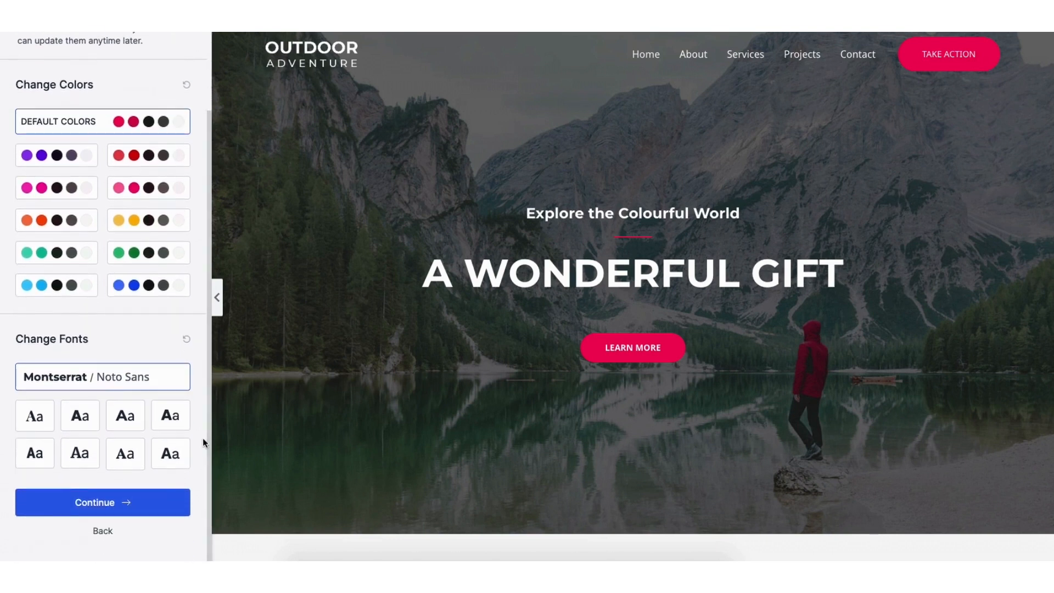
left_click(90, 506)
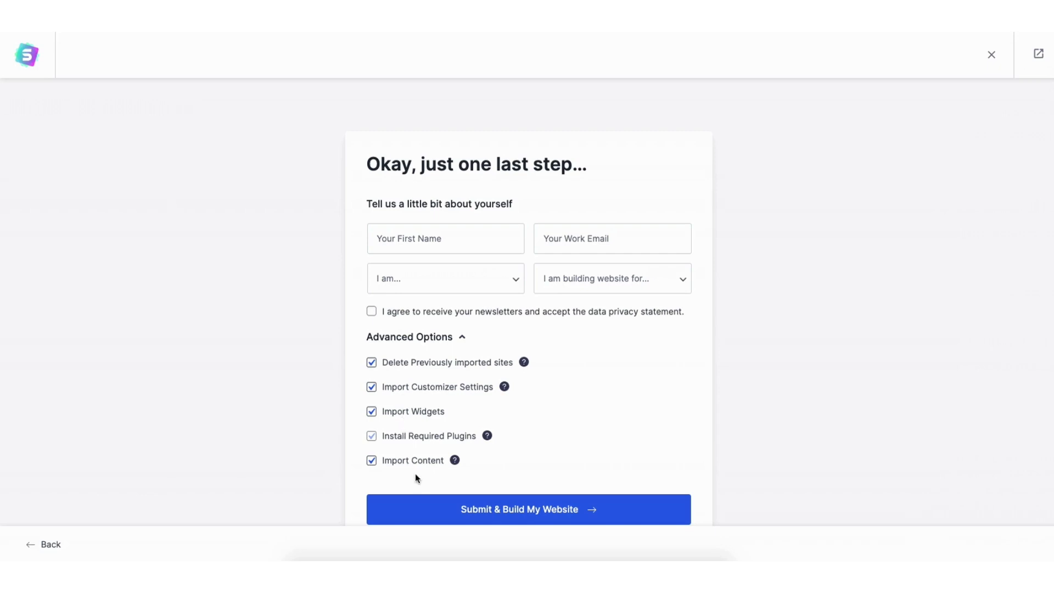
- Build the website with all the advanced import options left enabled and open the finished site
left_click(491, 512)
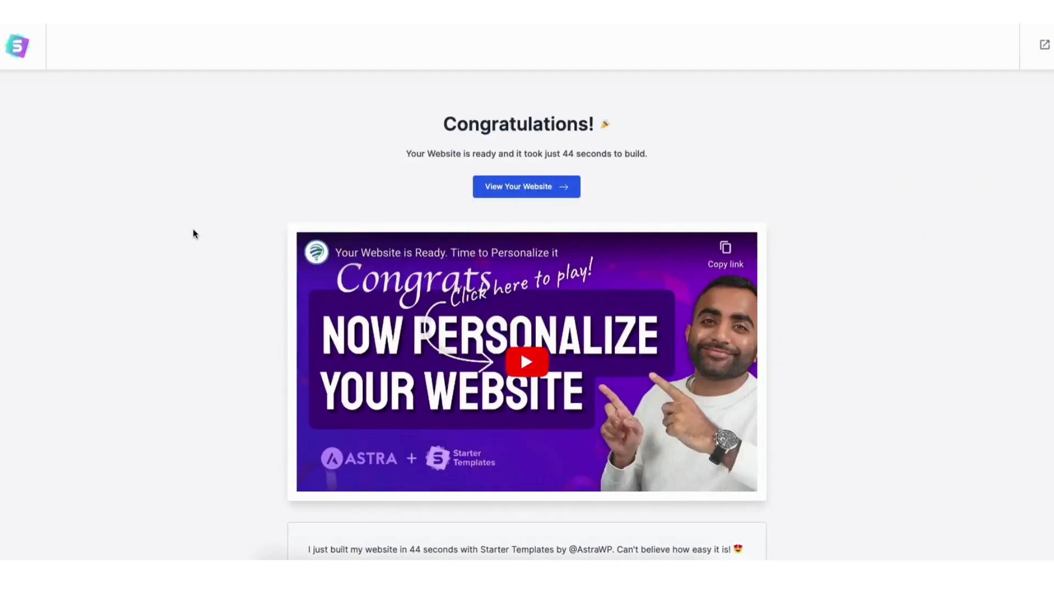
left_click(493, 189)
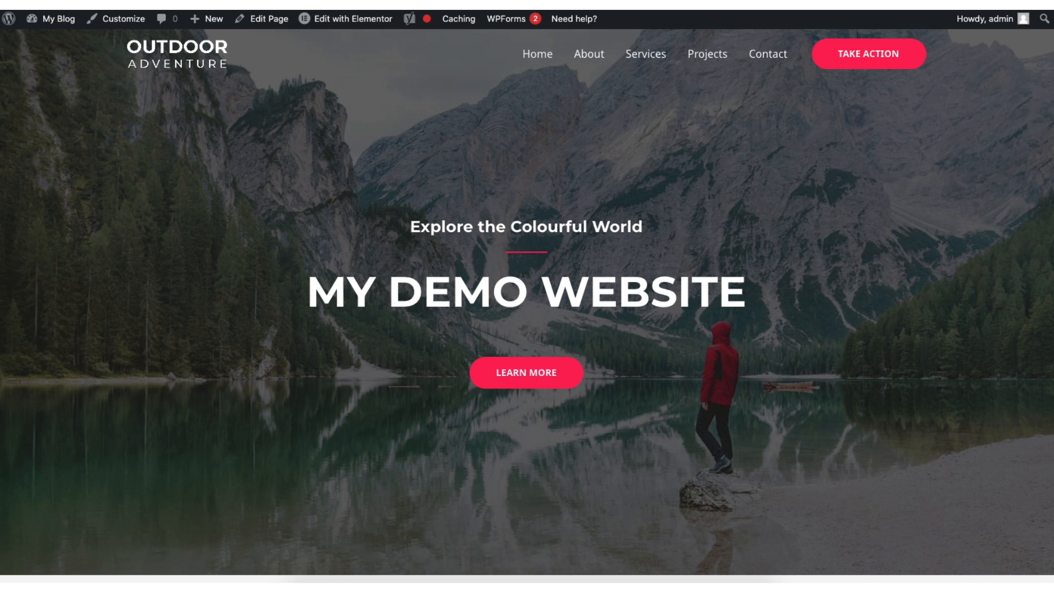
- Replace the hero heading "A Wonderful Gift" with "My Demo Website"
left_click_drag(394, 269, 854, 263)
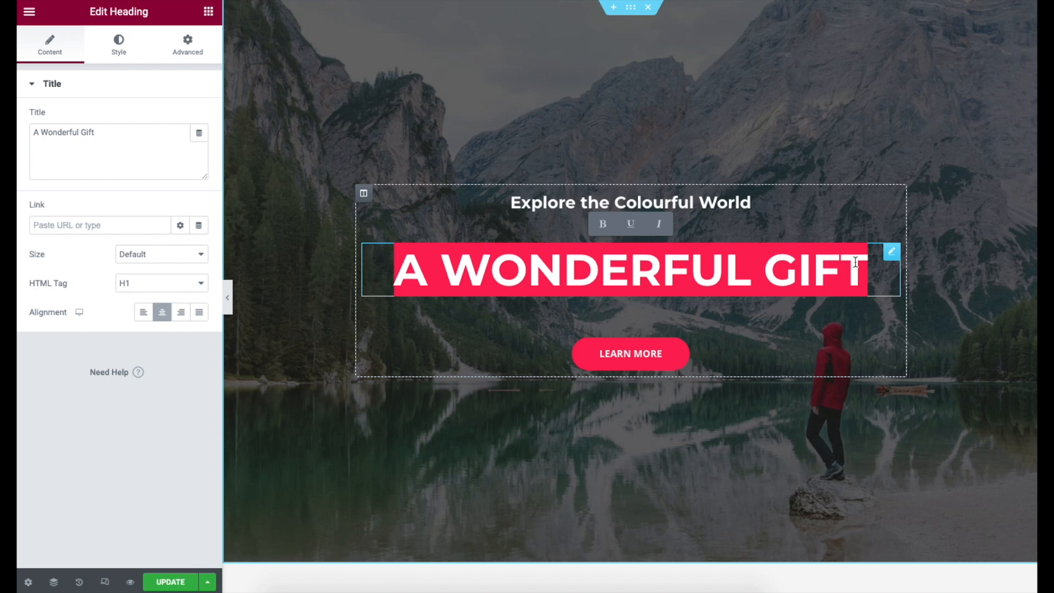
type("my demo site")
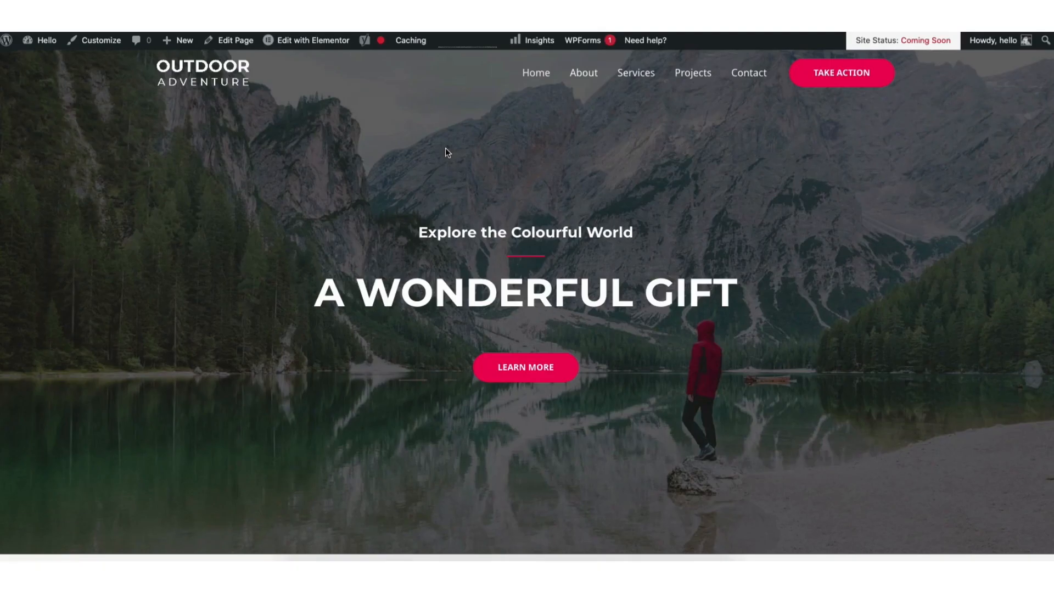
- Open the home page in Elementor and set its hero heading to "MY DEMO WEBSITE"
left_click(319, 46)
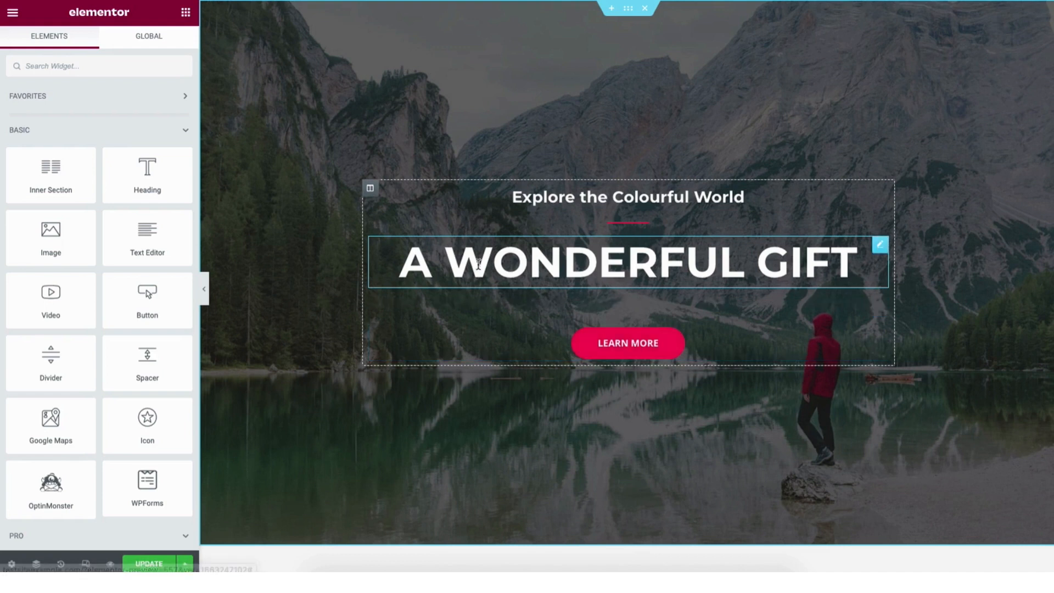
left_click(410, 255)
double_click(435, 258)
left_click_drag(436, 258, 805, 257)
type("MY DE")
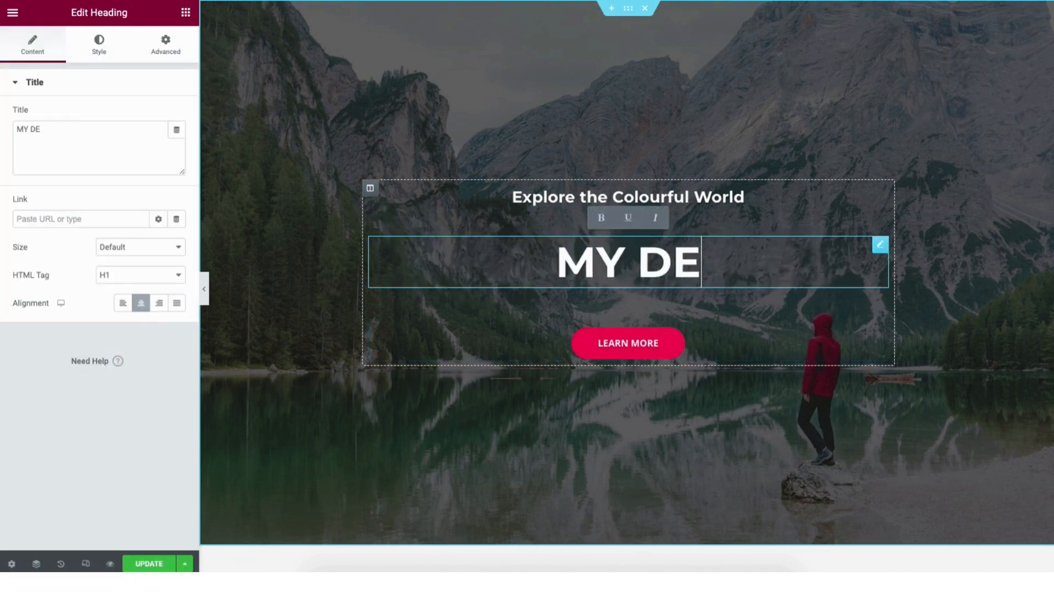
type("MO WEBSITE")
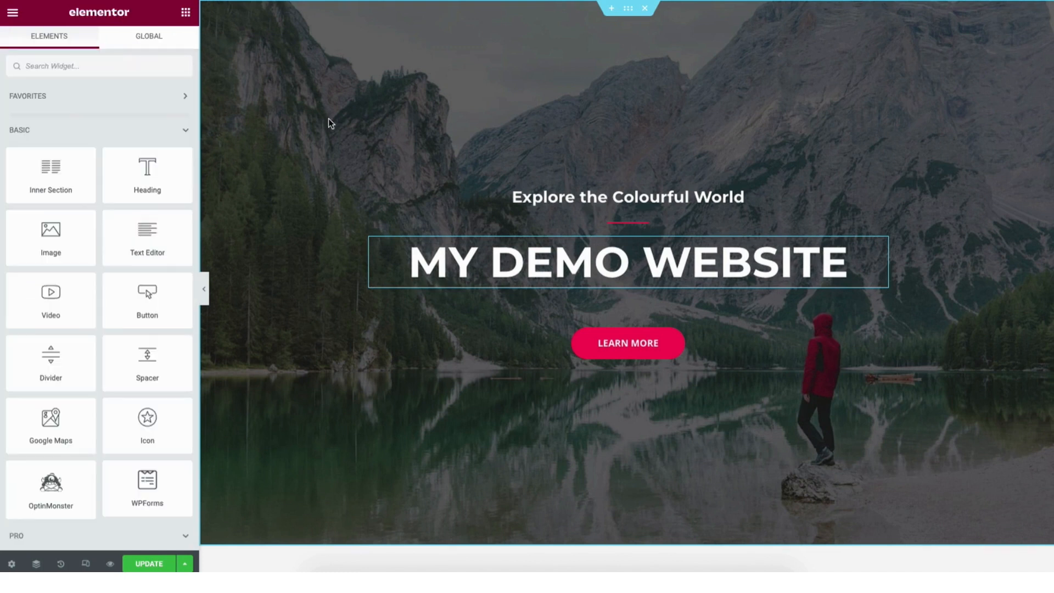
- Open the hero section's background image settings, view the media library for a replacement image, and close it without inserting one
right_click(328, 117)
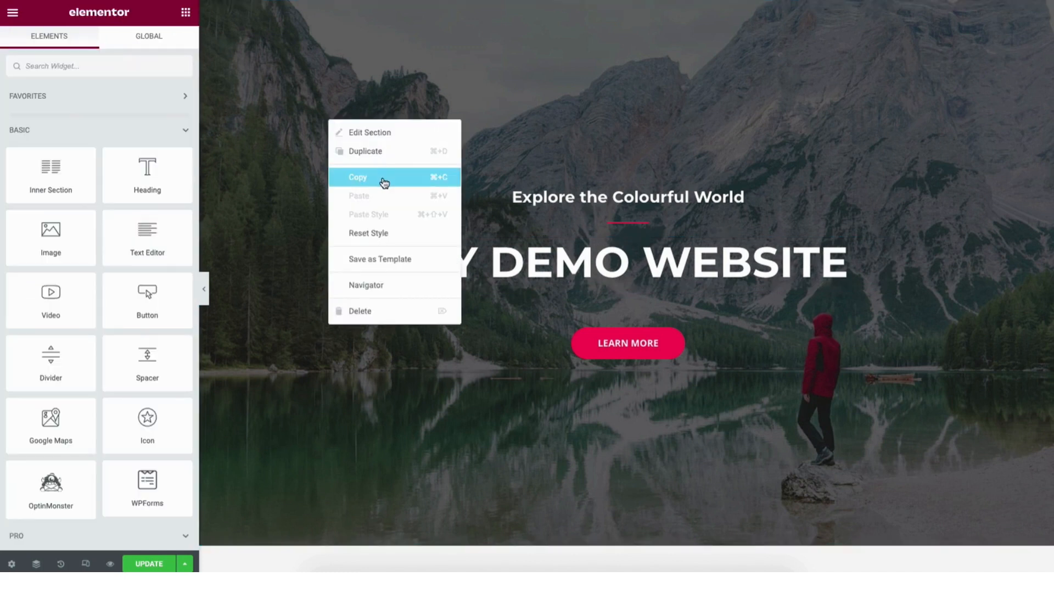
left_click(371, 133)
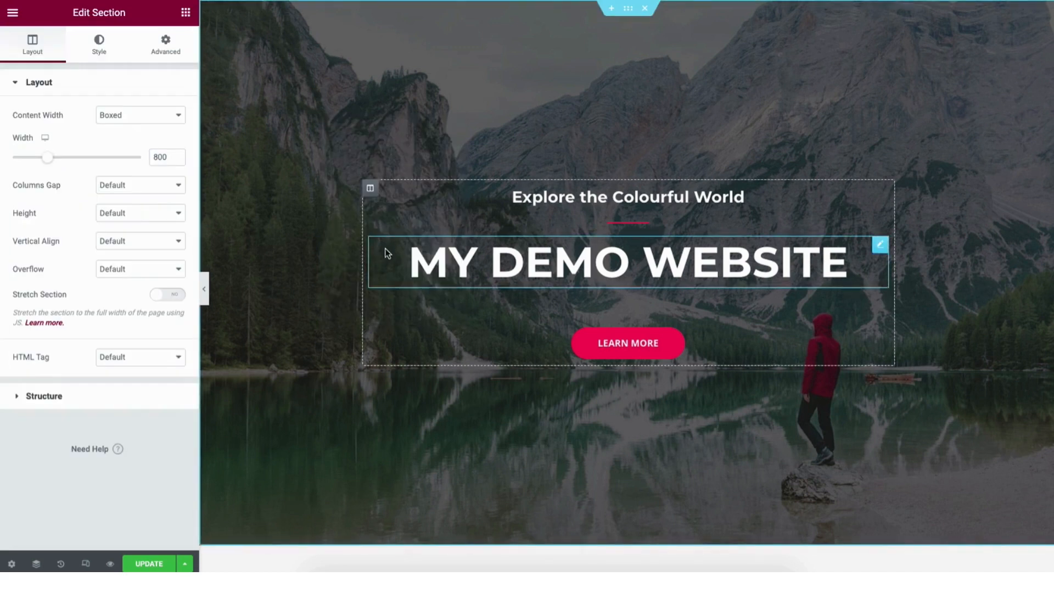
left_click(100, 52)
mouse_move(94, 248)
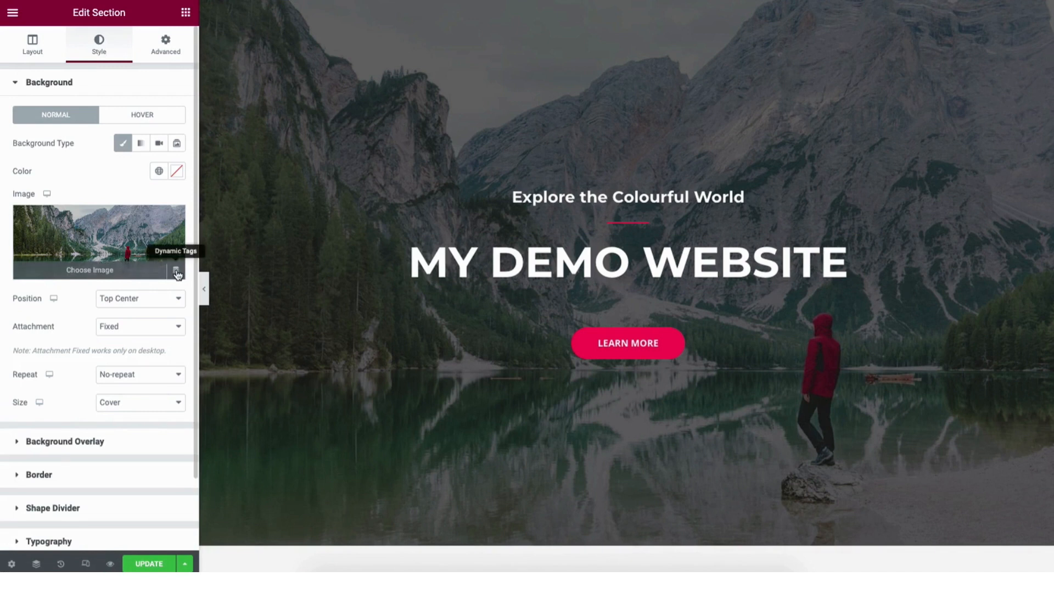
left_click(88, 271)
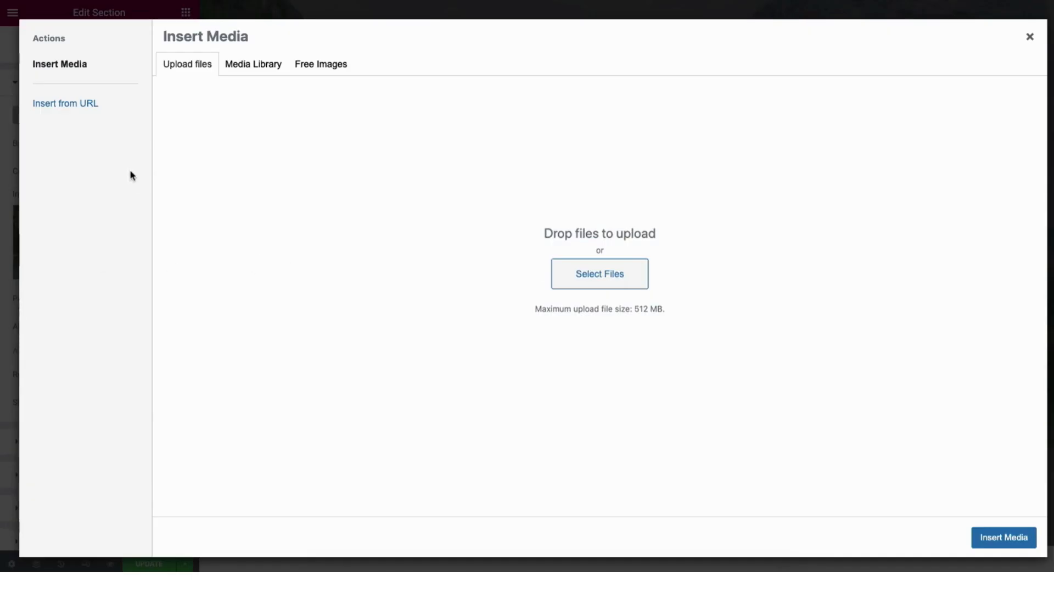
left_click(243, 65)
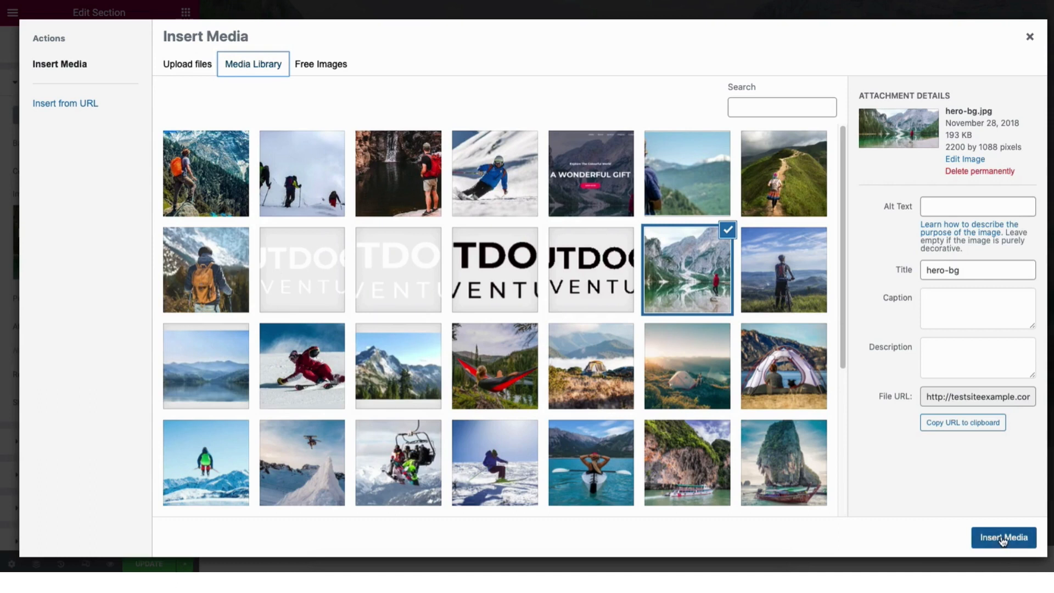
left_click(1028, 38)
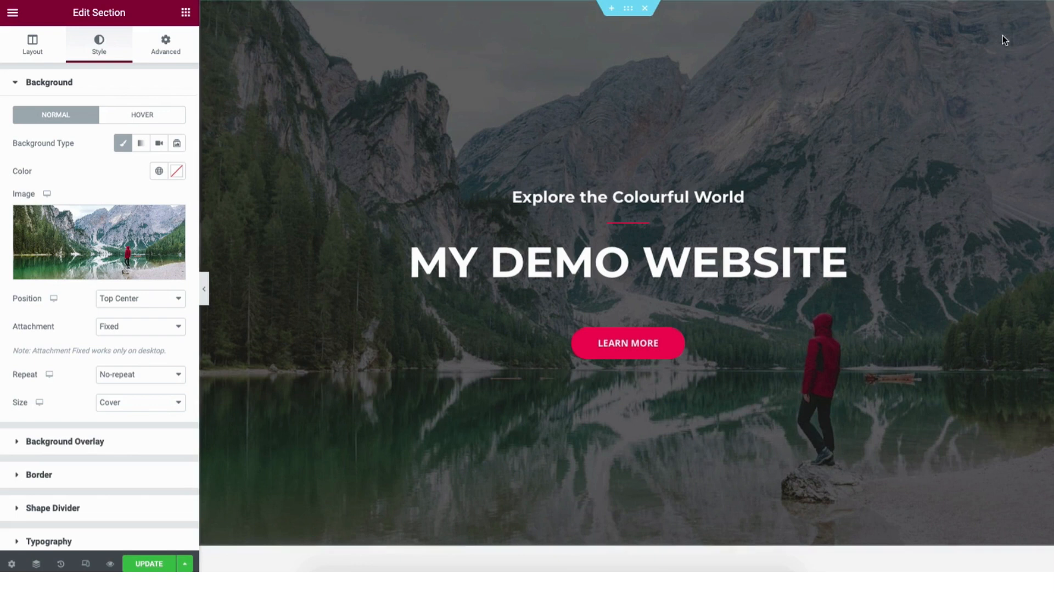
- Add a Heading widget between the image and the "Everest Camp Trek" title in the Upcoming Events section
left_click(185, 13)
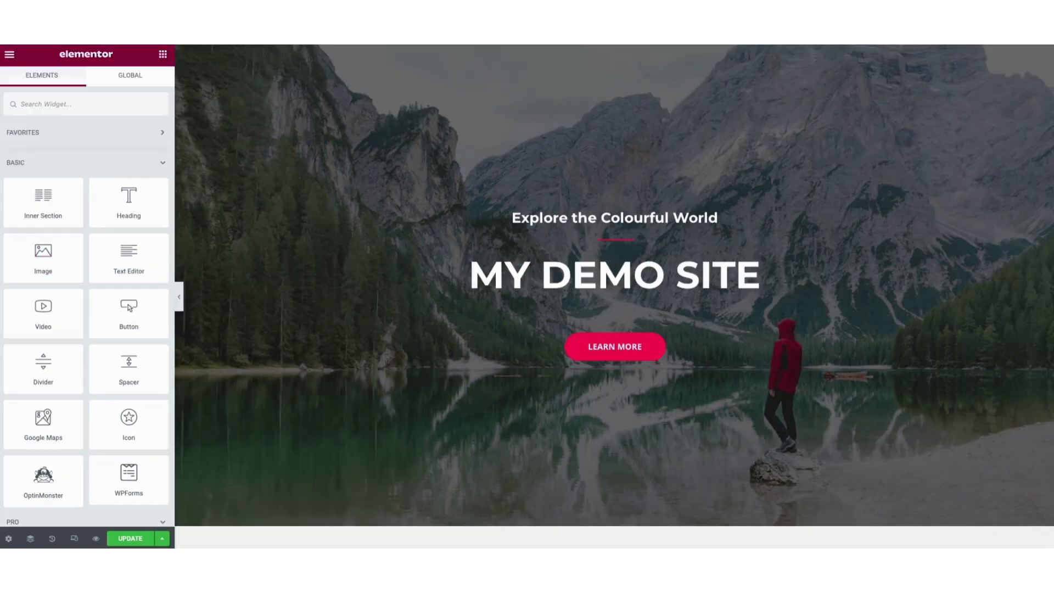
scroll(1045, 220, "down", 12)
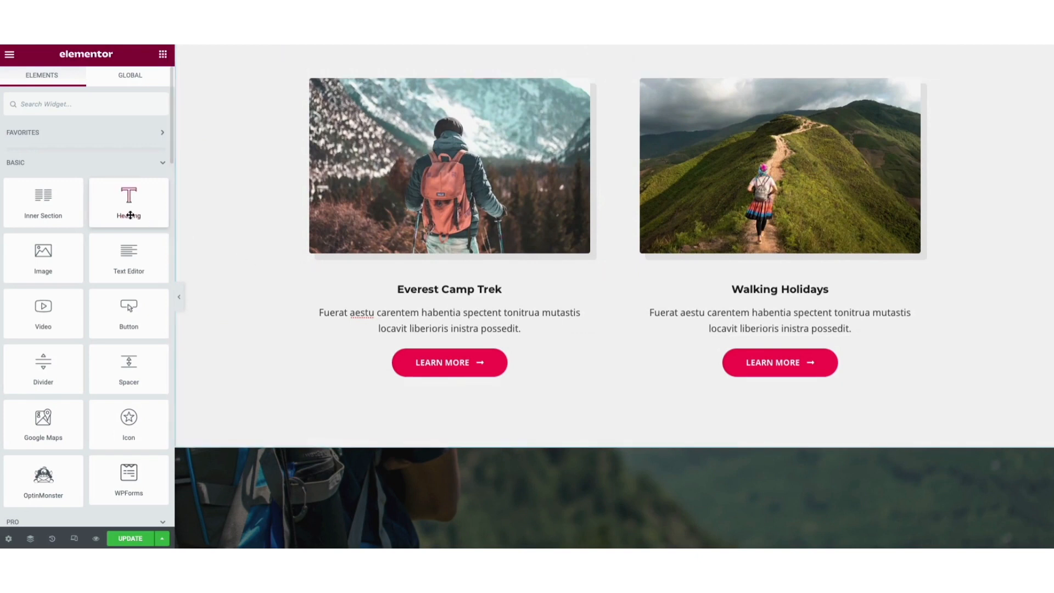
left_click_drag(124, 206, 428, 281)
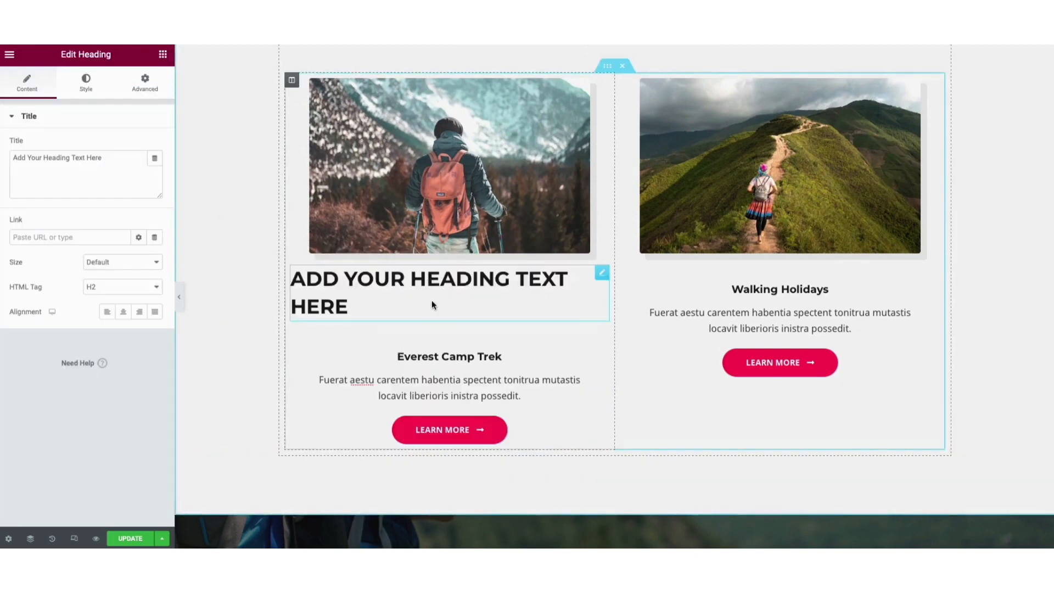
right_click(431, 300)
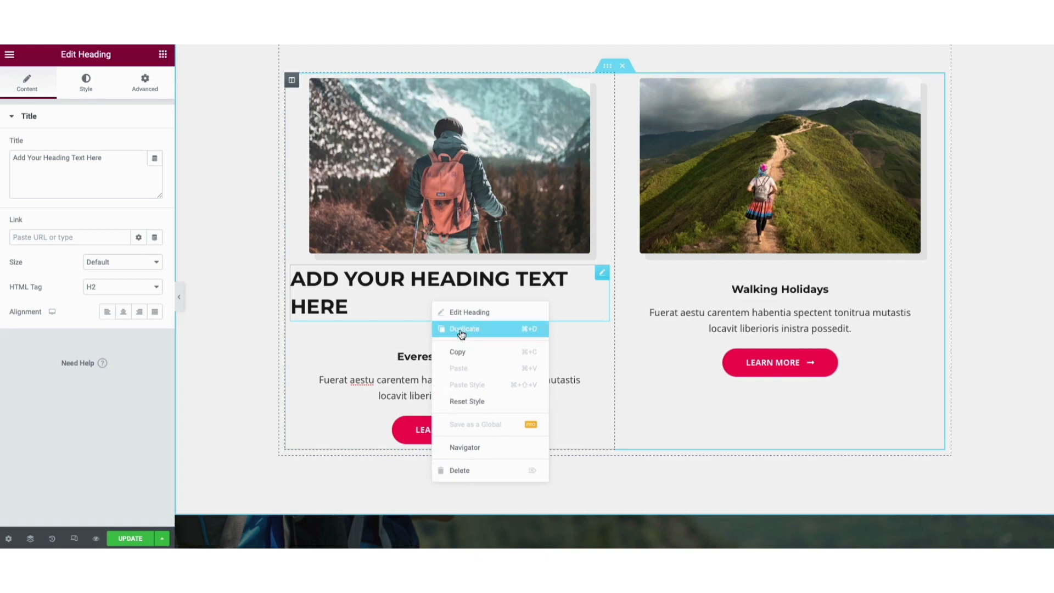
- Move the Learn More button from the Everest Camp Trek column to below the Learn More button under Walking Holidays
left_click(162, 56)
left_click_drag(405, 430, 737, 389)
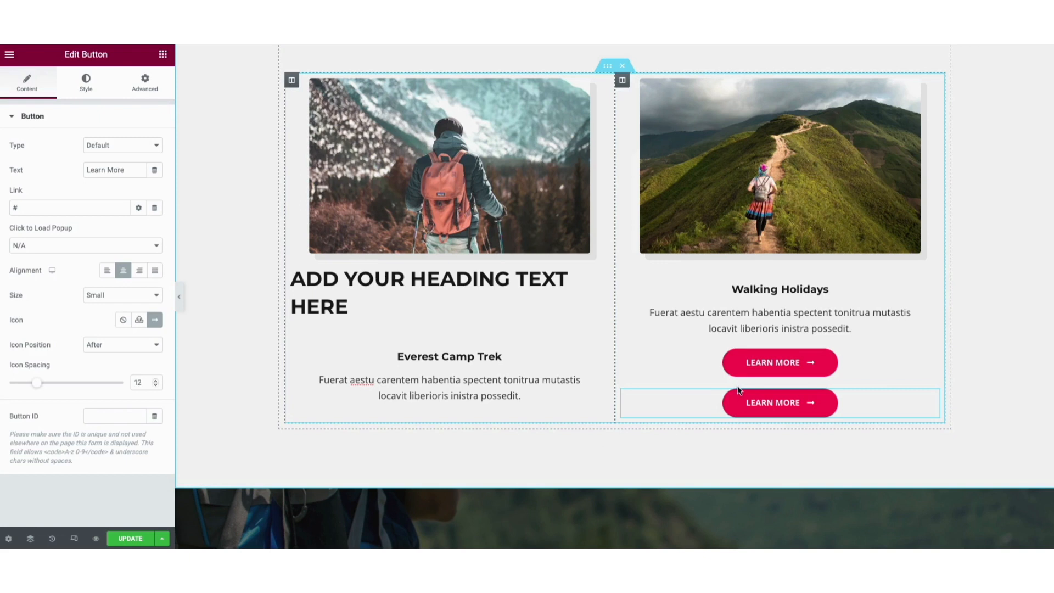
left_click(450, 390)
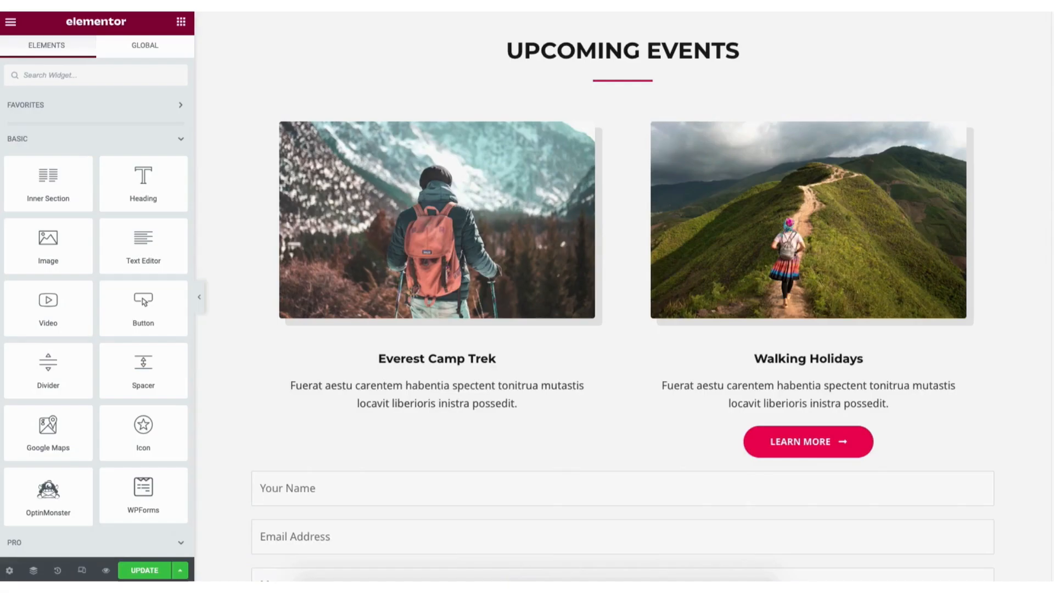
- Add a new section with two equal columns at the end of the page, above the footer
scroll(697, 384, "down", 20)
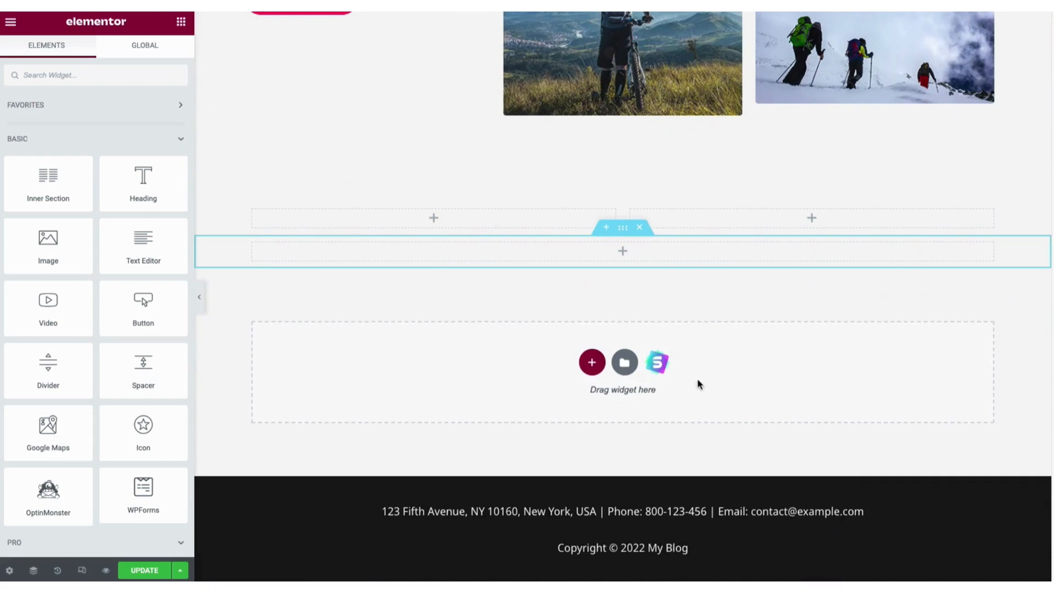
left_click(592, 363)
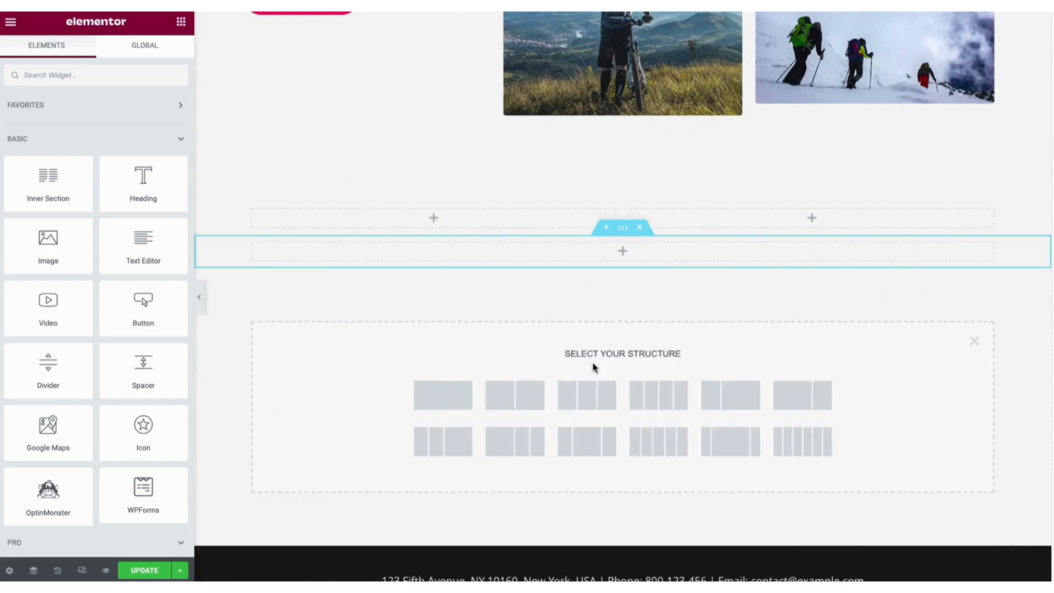
left_click(517, 400)
left_click_drag(150, 205, 141, 174)
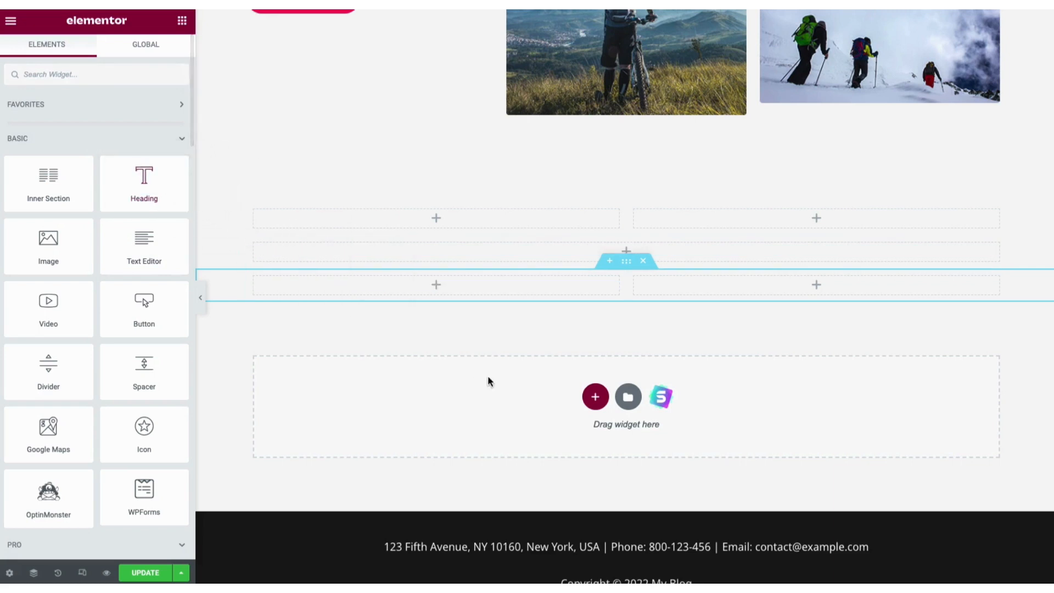
- Insert the "Frequently Asked Questions" and "About the company" blocks from the Elementor library into the page
left_click(629, 398)
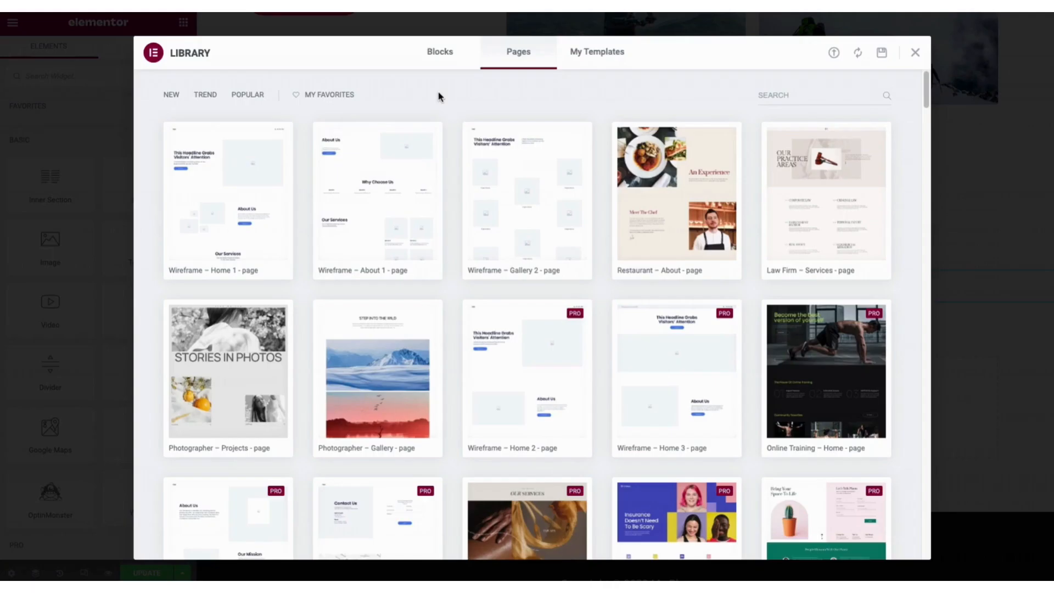
left_click(440, 54)
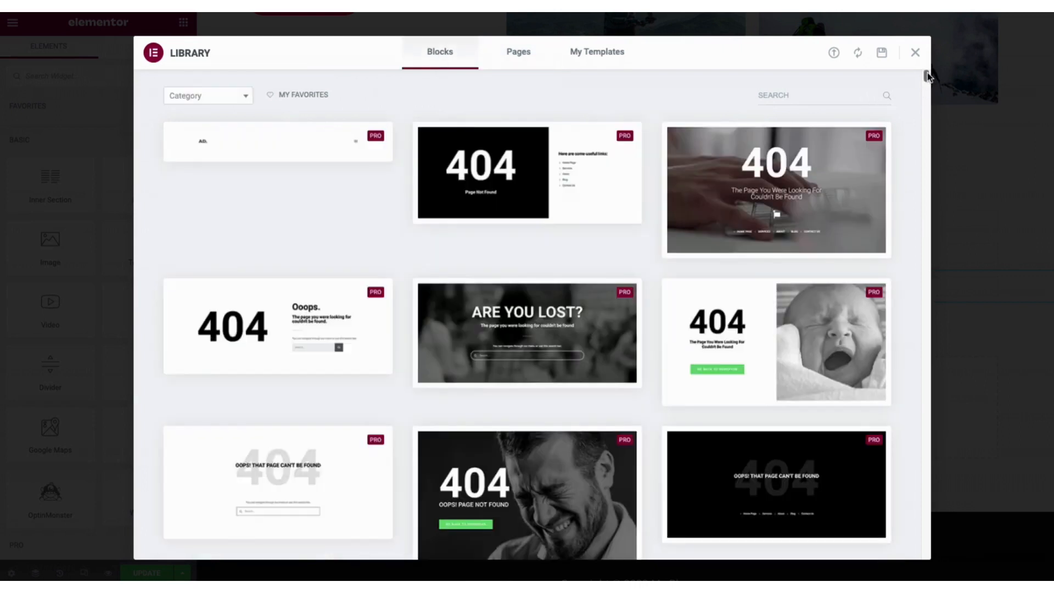
left_click_drag(927, 76, 927, 181)
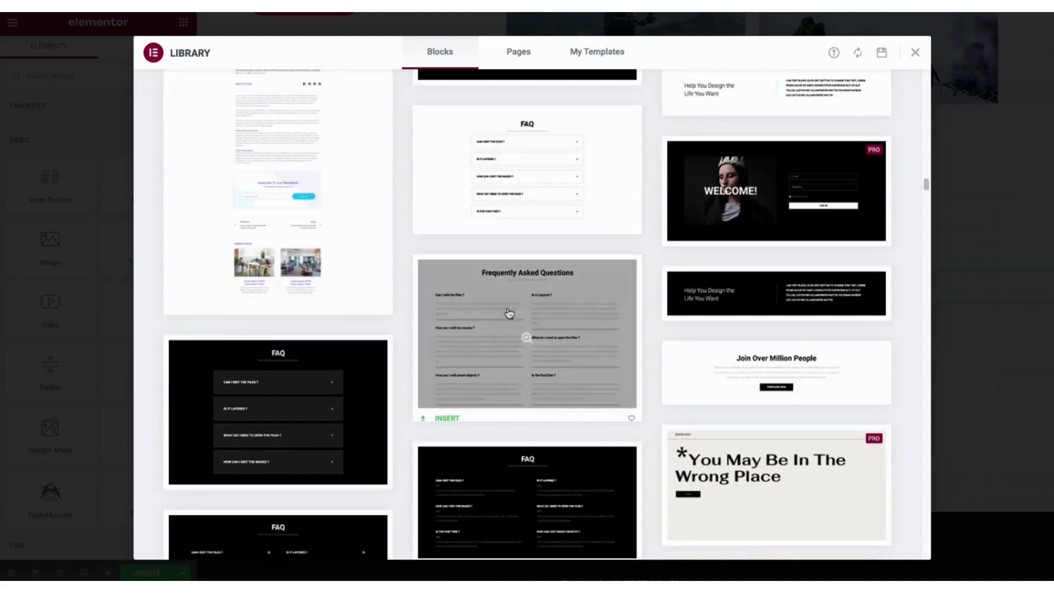
left_click(525, 338)
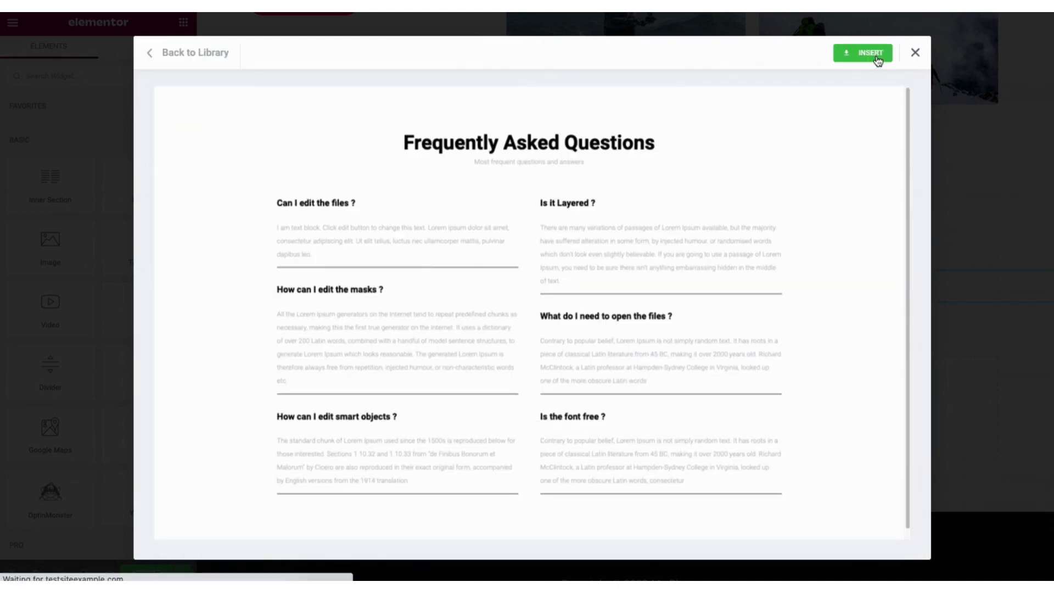
left_click(860, 56)
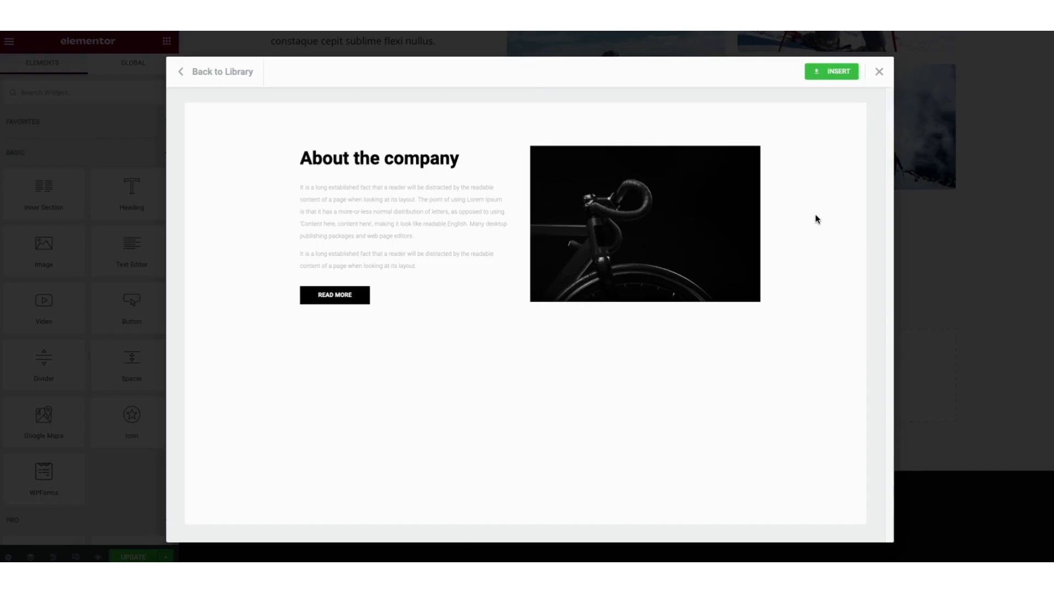
left_click(824, 70)
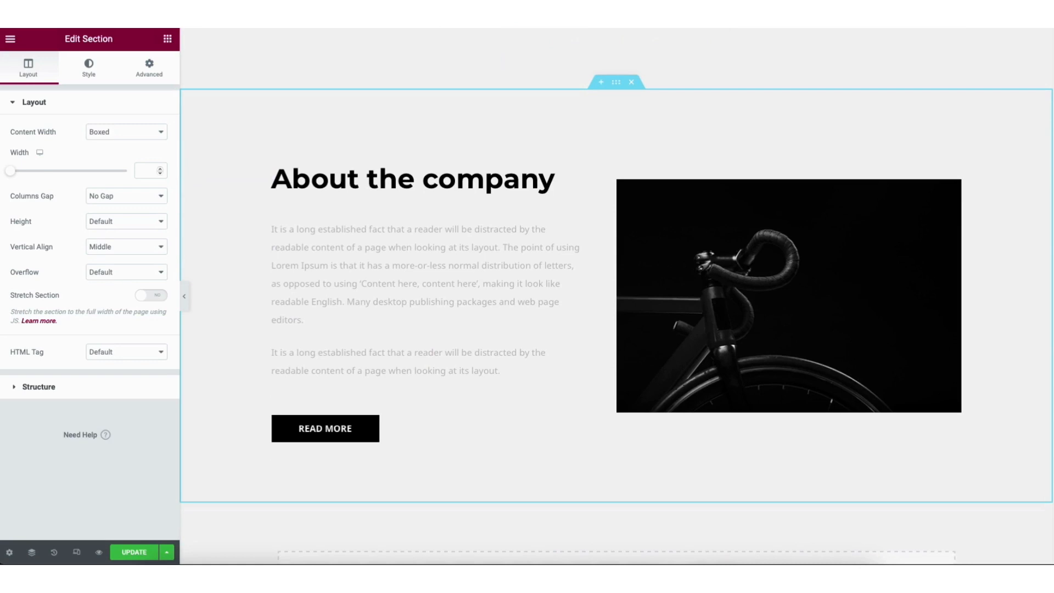
- Import the Starter Templates block with two columns of supporting subheading, secondary heading and text below the About the company section
scroll(1022, 479, "down", 4)
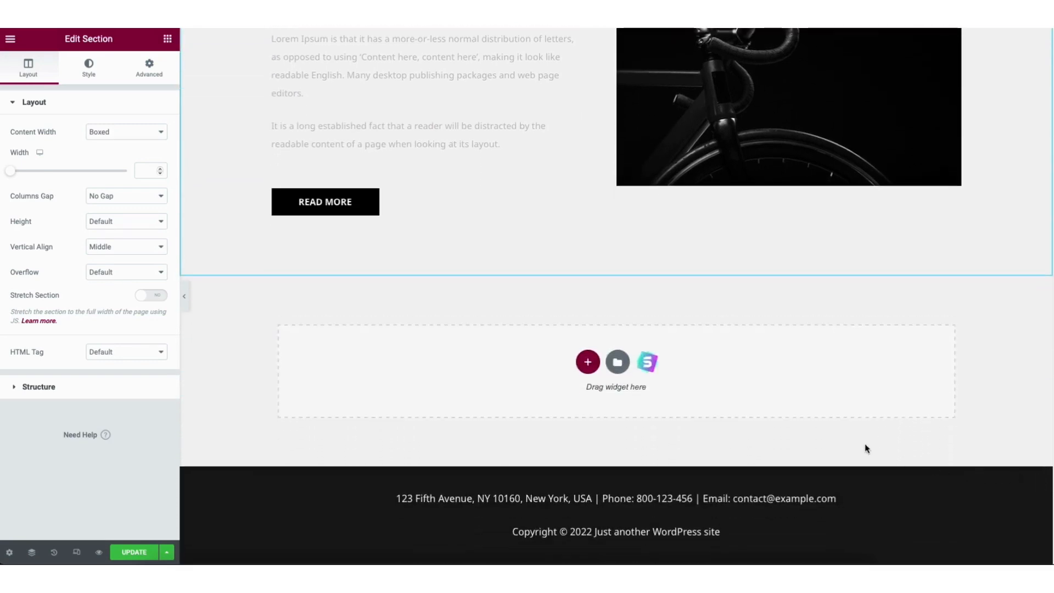
left_click(647, 366)
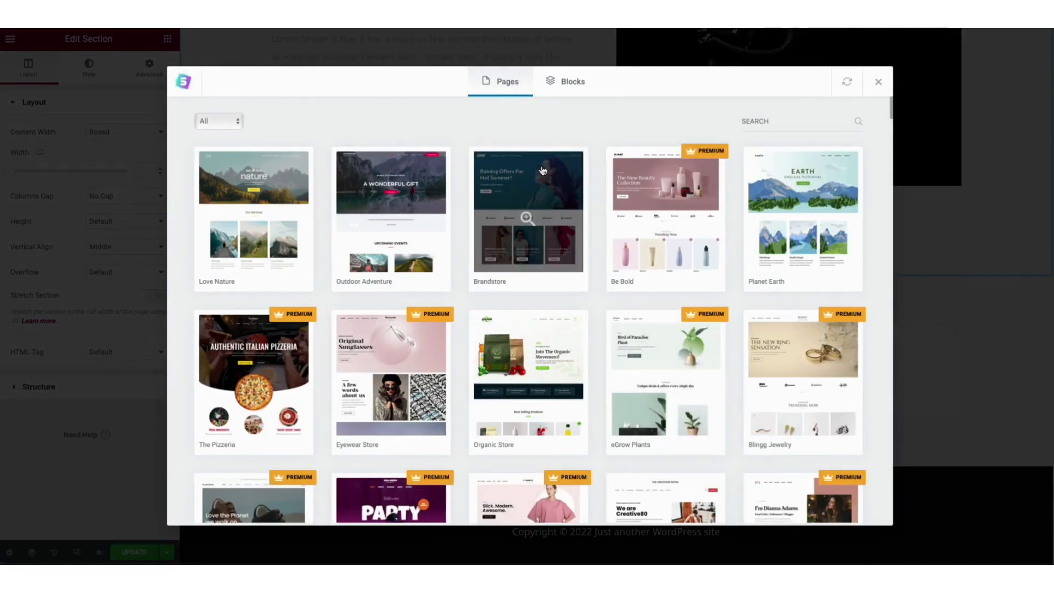
left_click(570, 85)
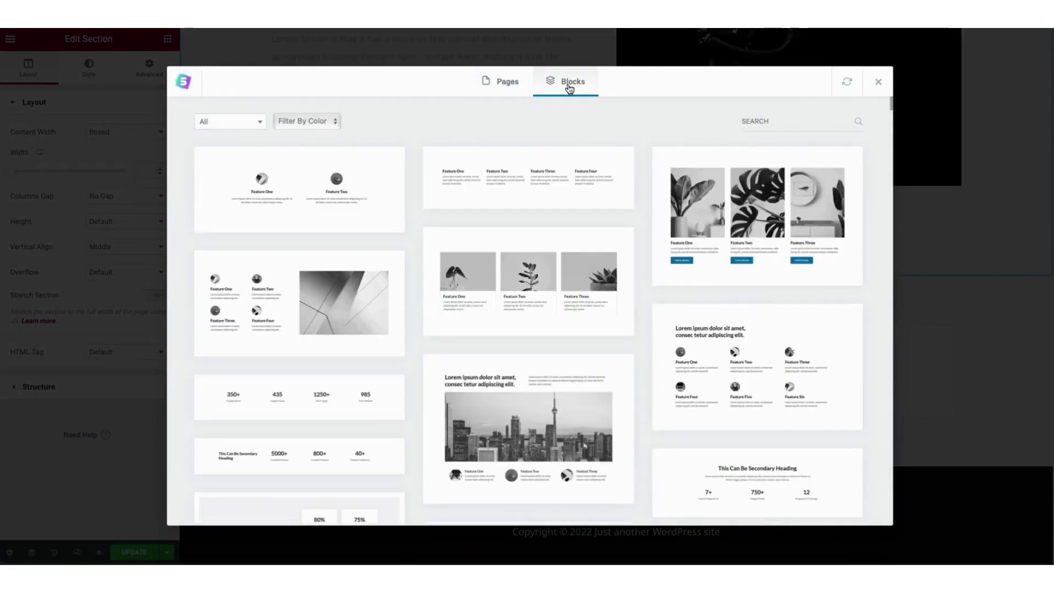
left_click_drag(896, 106, 895, 209)
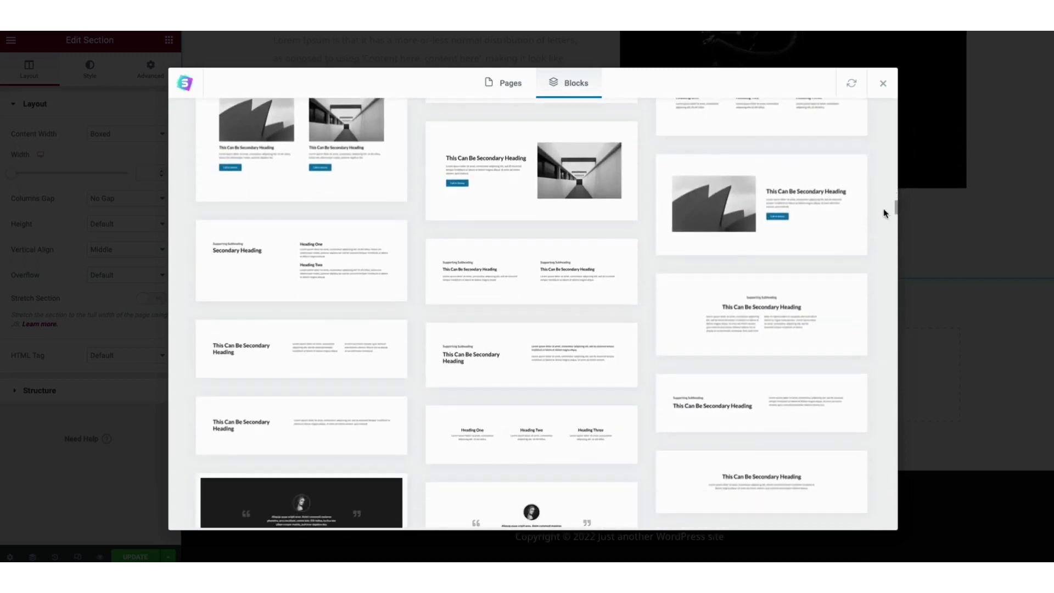
left_click(530, 275)
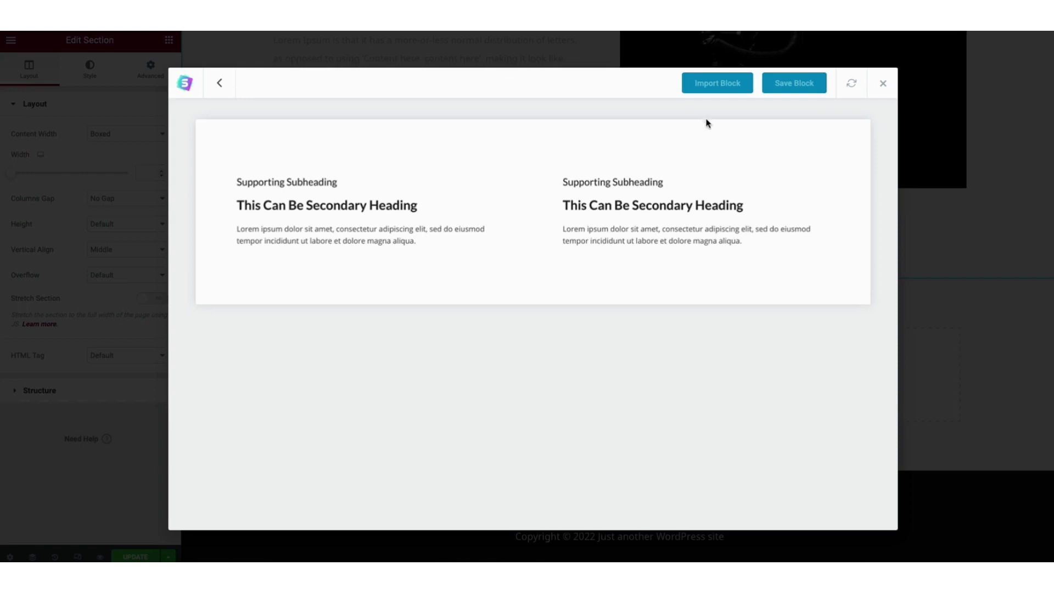
left_click(714, 85)
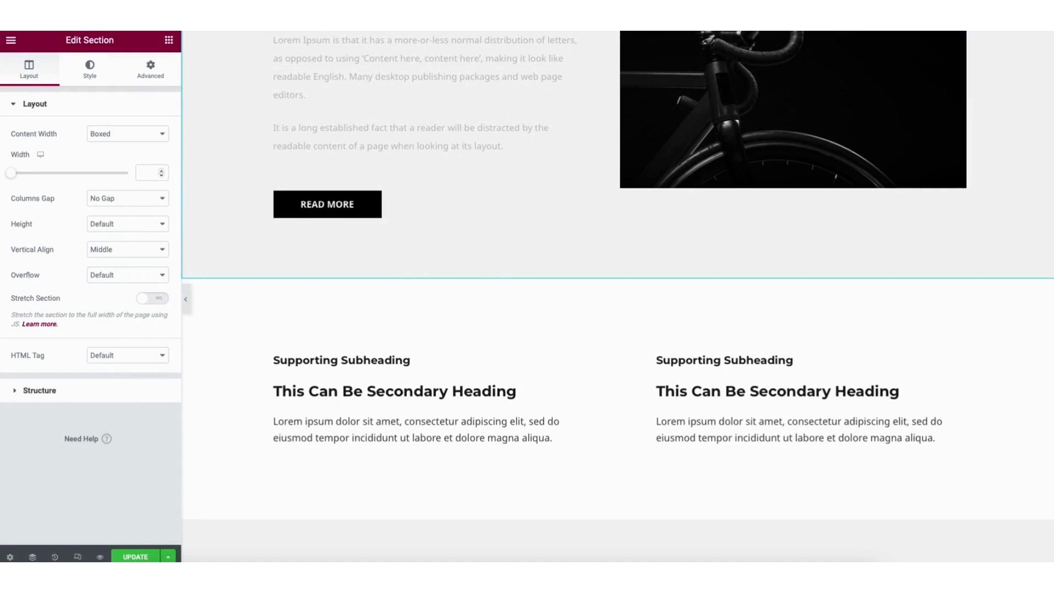
- Add a WPForms widget below the Upcoming Events columns using the Contact Form, and open that form for editing
scroll(617, 297, "down", 2)
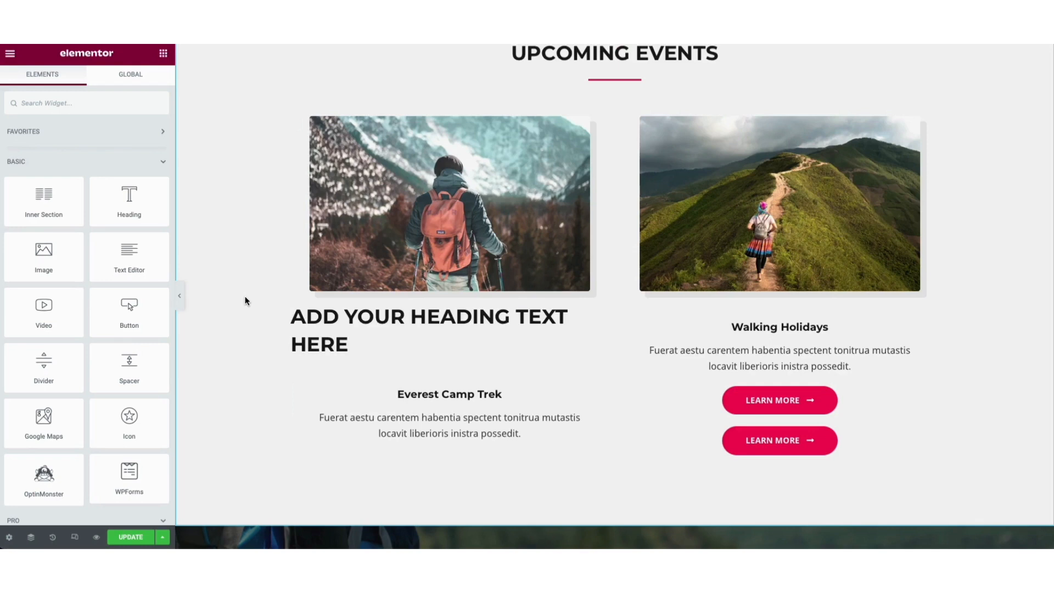
left_click_drag(129, 477, 383, 457)
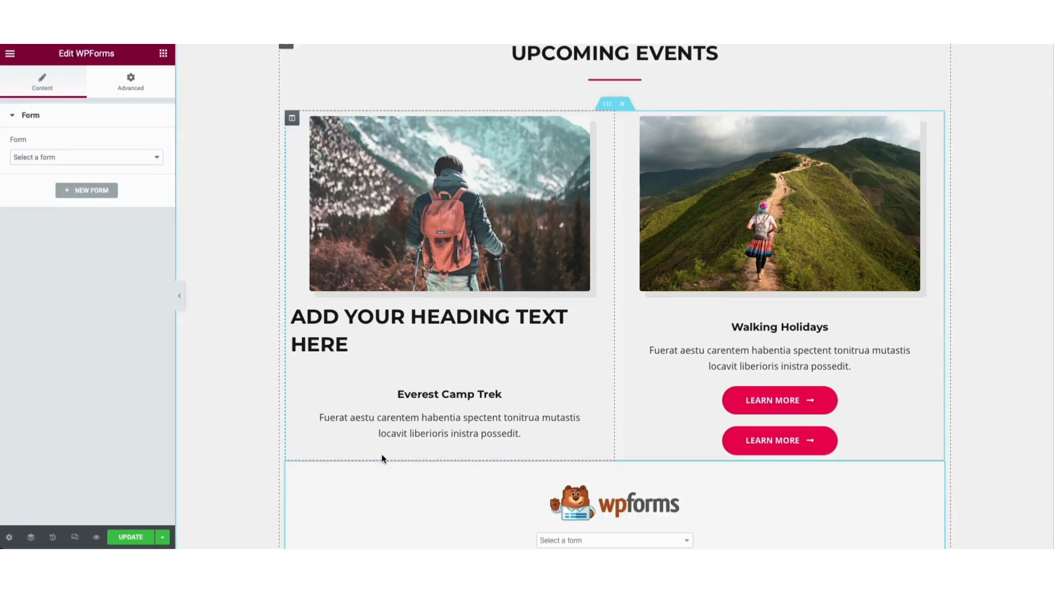
left_click(53, 158)
left_click(52, 167)
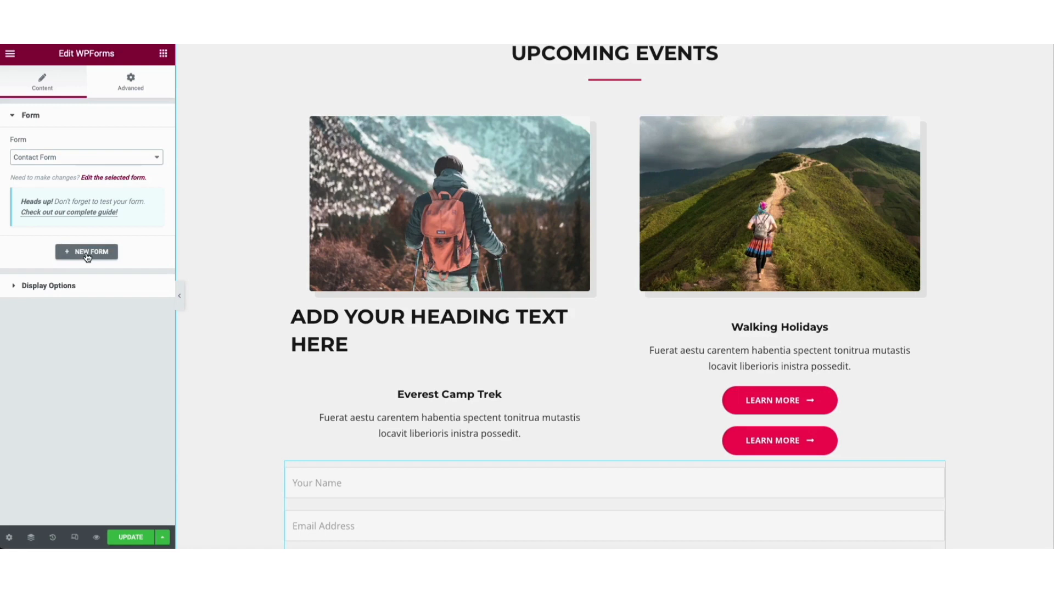
left_click(106, 178)
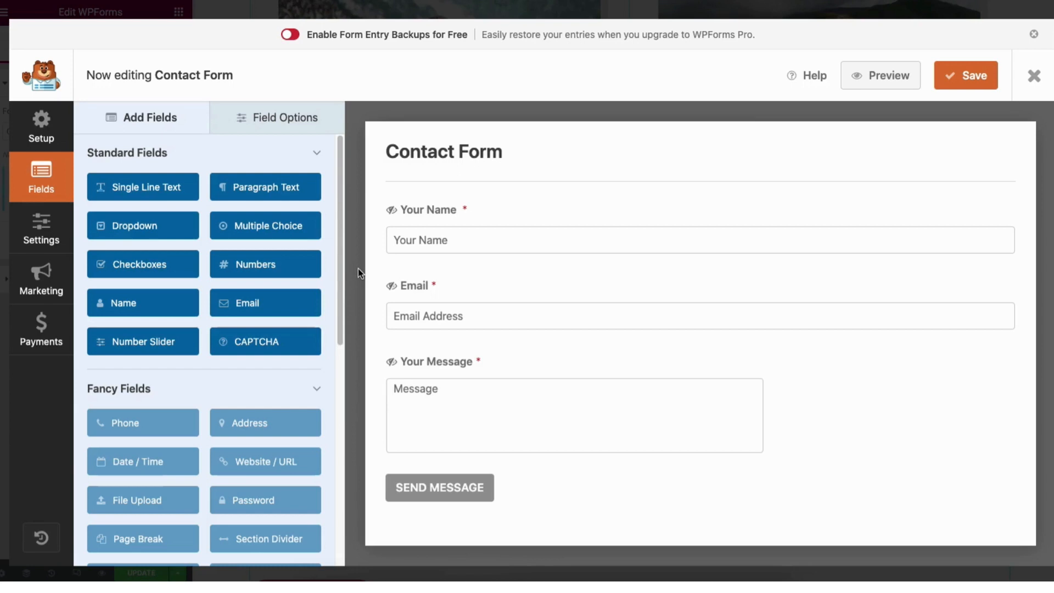
mouse_move(503, 235)
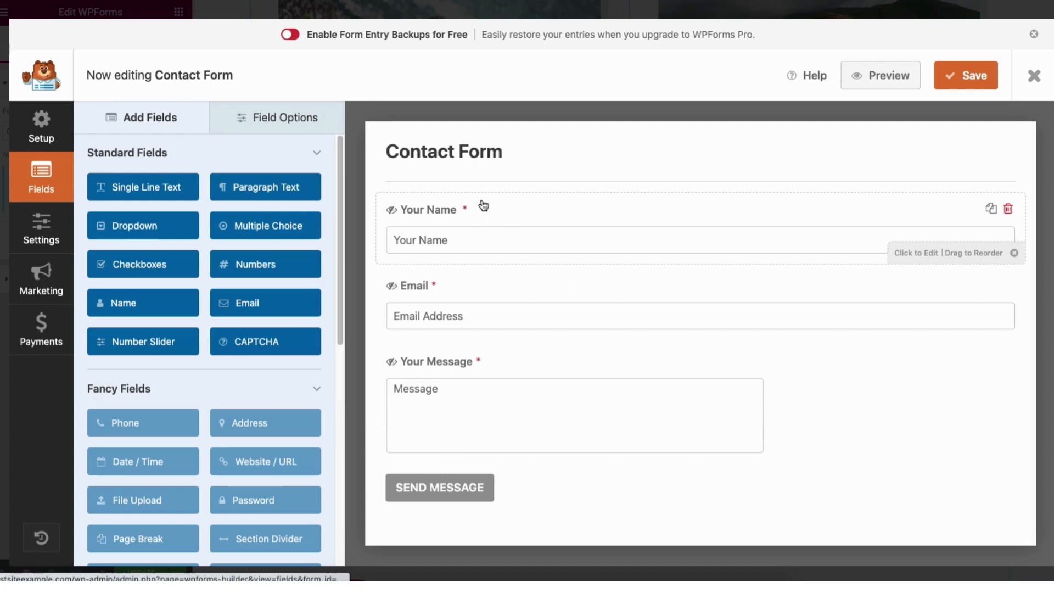
- Add a second Email field to the contact form, directly below the Your Name field
left_click_drag(486, 240, 468, 204)
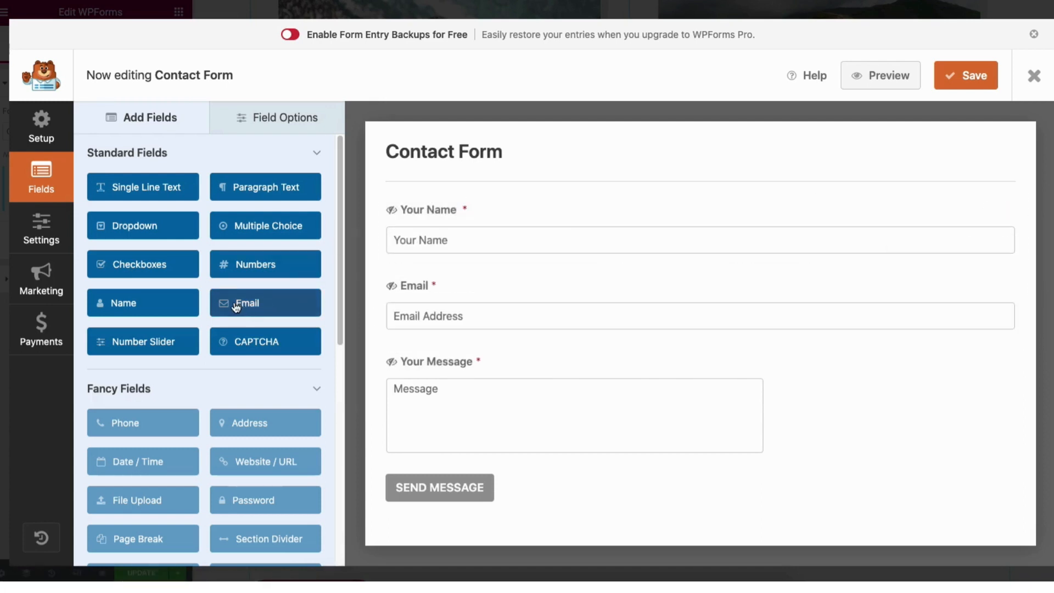
left_click_drag(235, 308, 416, 285)
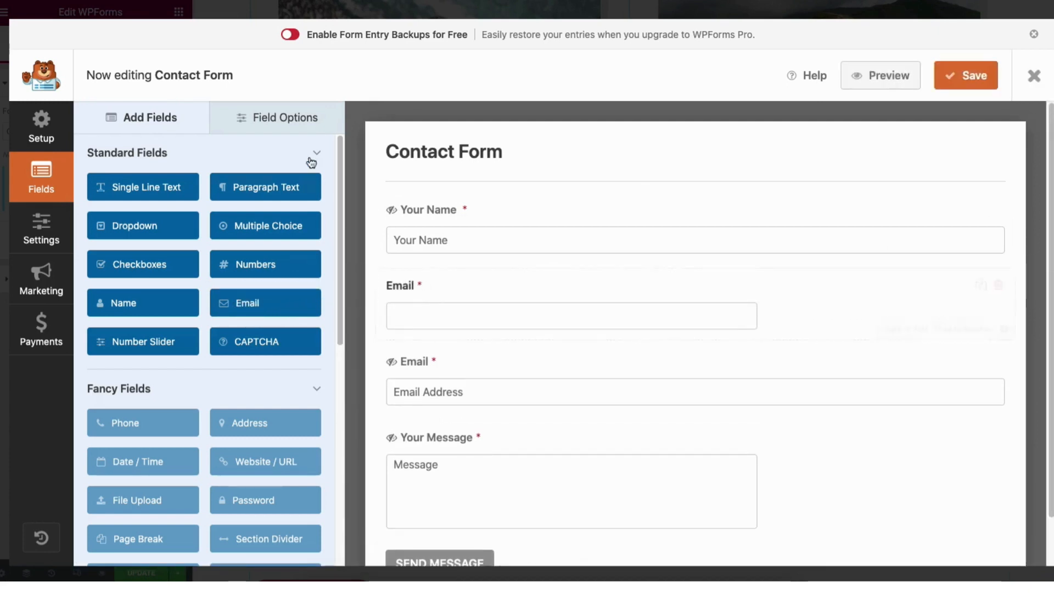
- Change the Your Name field's label to "Name" and keep the field required
left_click(274, 117)
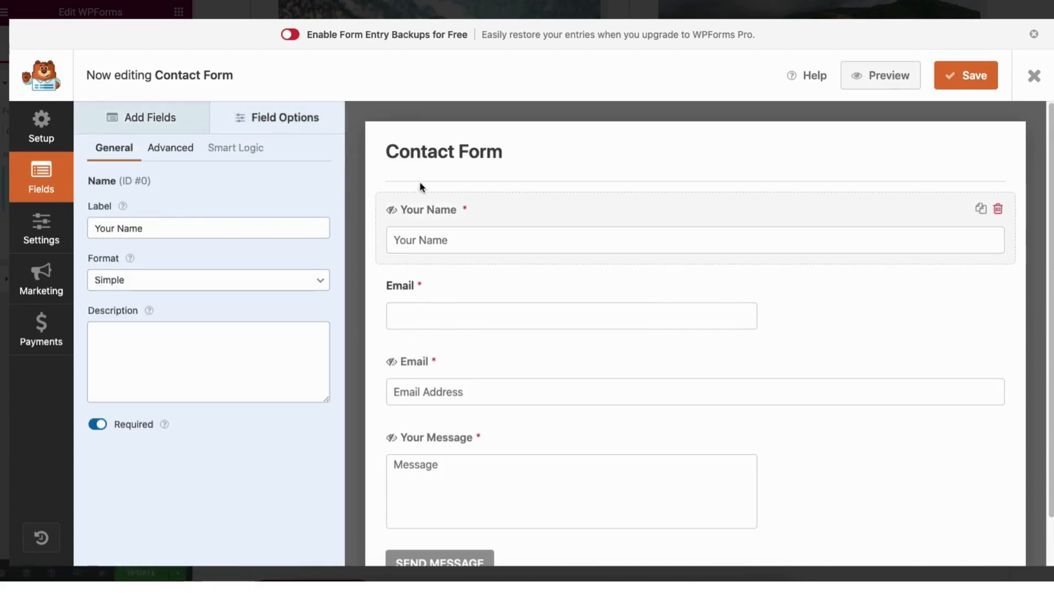
left_click(118, 227)
key("BackSpace")
key("BackSpace")
key("BackSpace")
key("BackSpace")
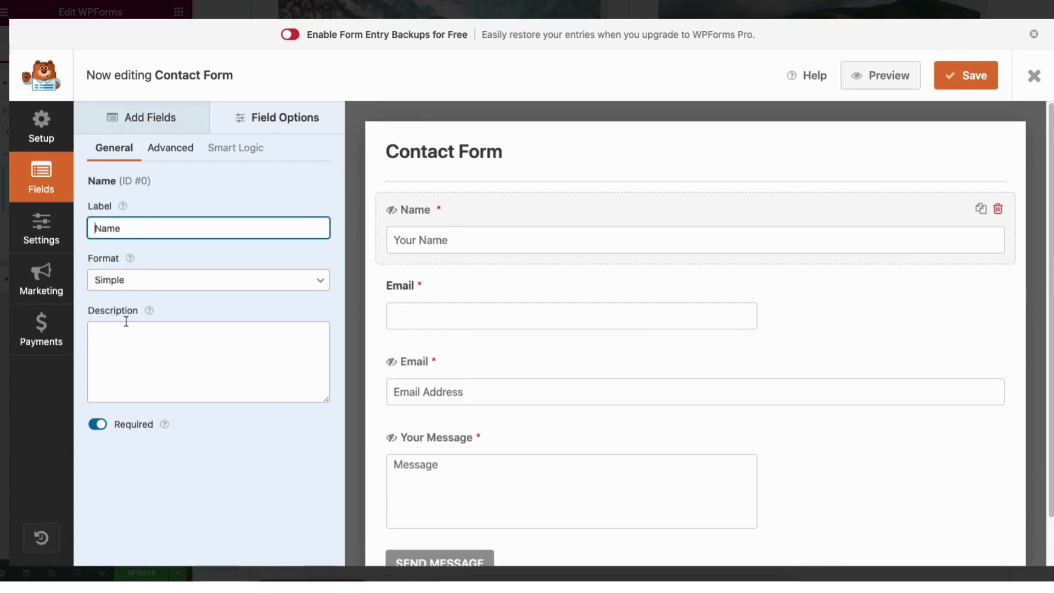
left_click(97, 426)
left_click(98, 430)
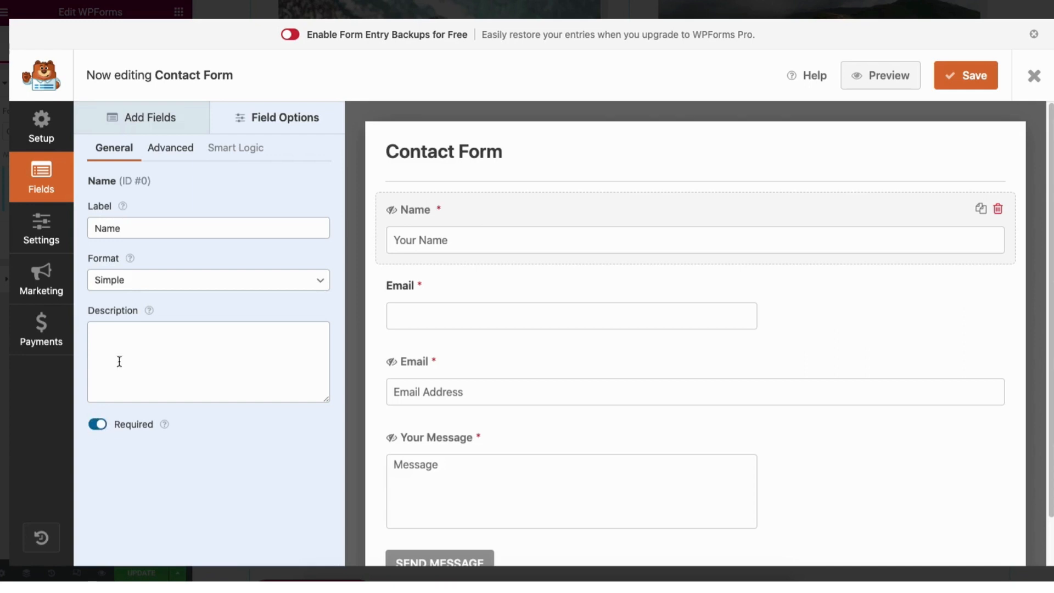
- Try the Medium and Small field sizes on the Name field, and return it to Large
left_click(171, 150)
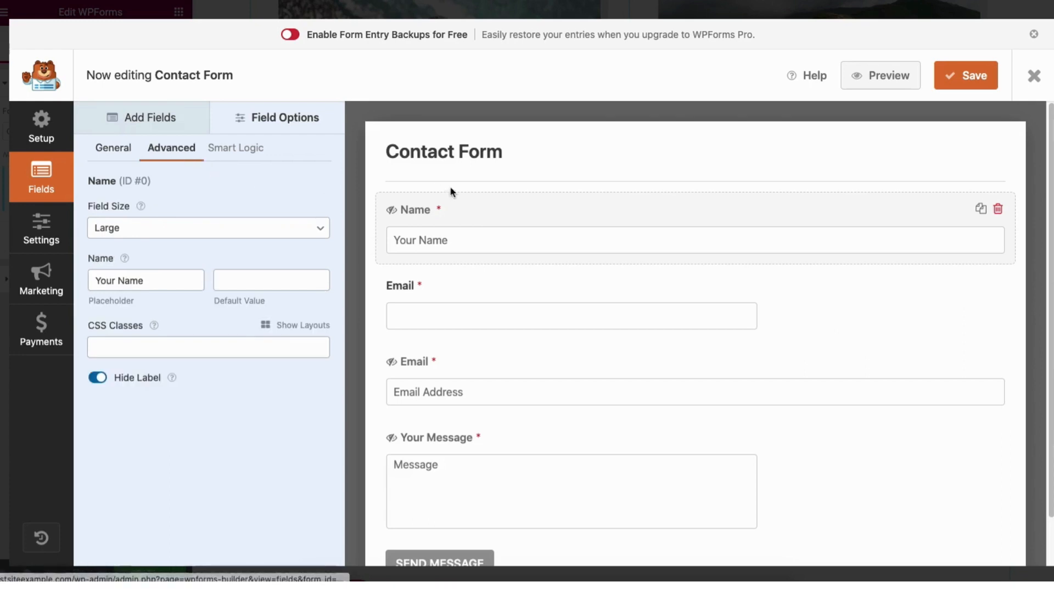
left_click(130, 227)
left_click(123, 214)
left_click(128, 230)
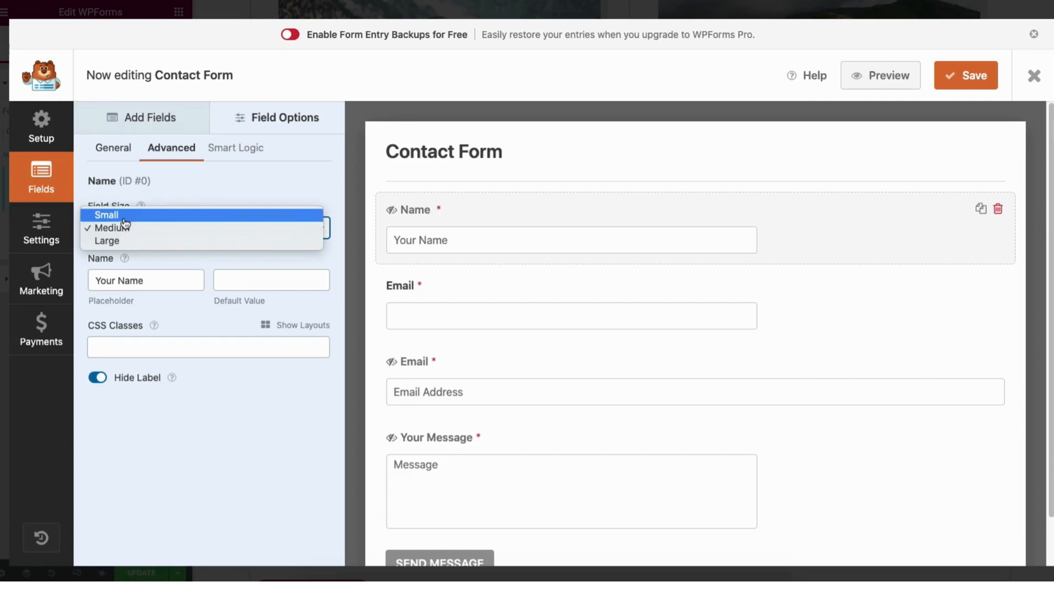
left_click(124, 215)
left_click(125, 228)
left_click(127, 254)
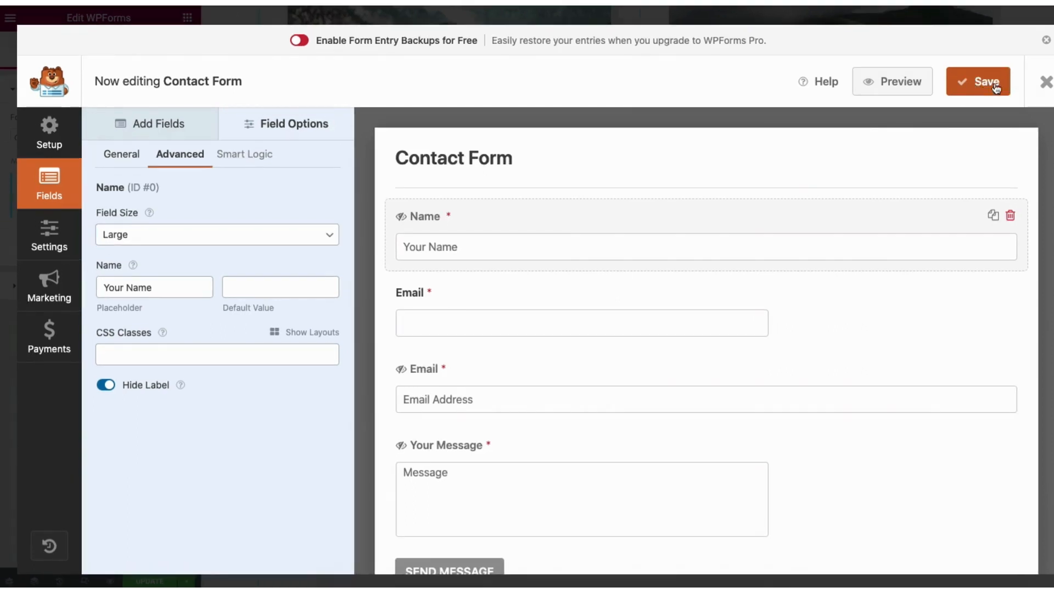
- Close the form editor, look at the page's save options and preview the page changes
left_click(1044, 83)
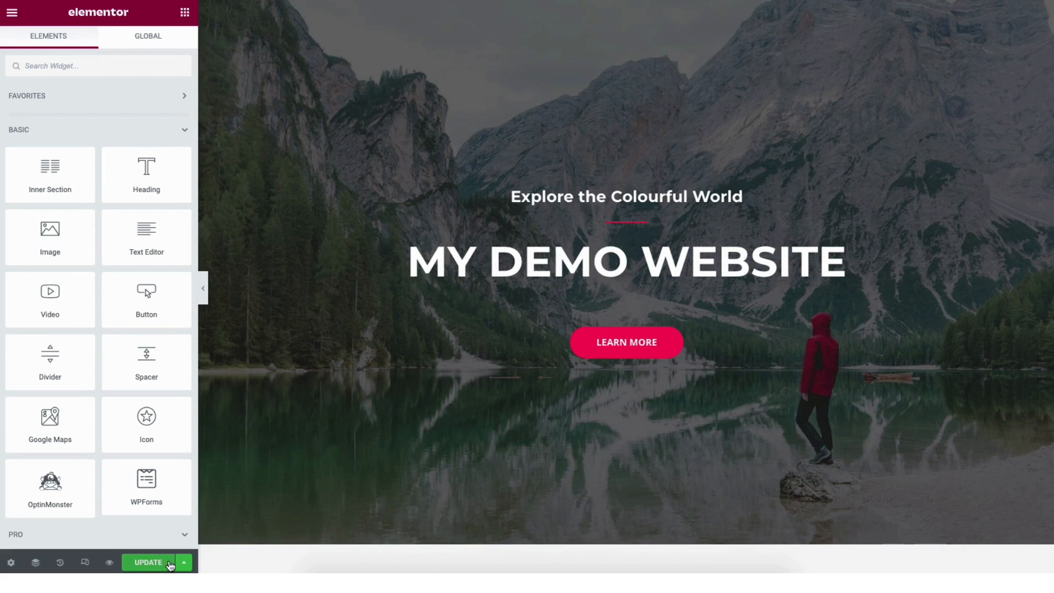
left_click(185, 564)
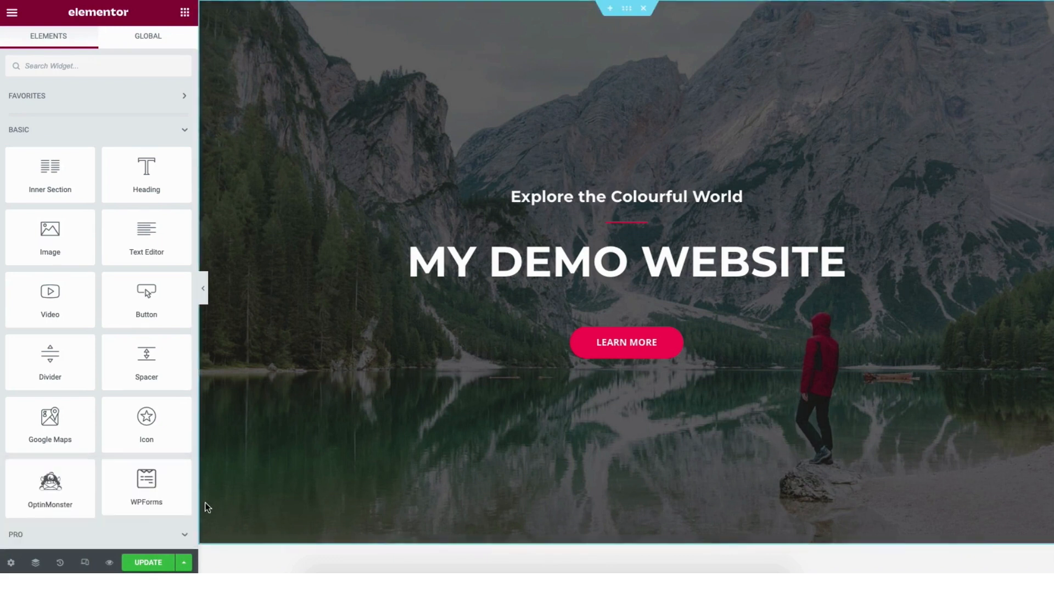
left_click(109, 563)
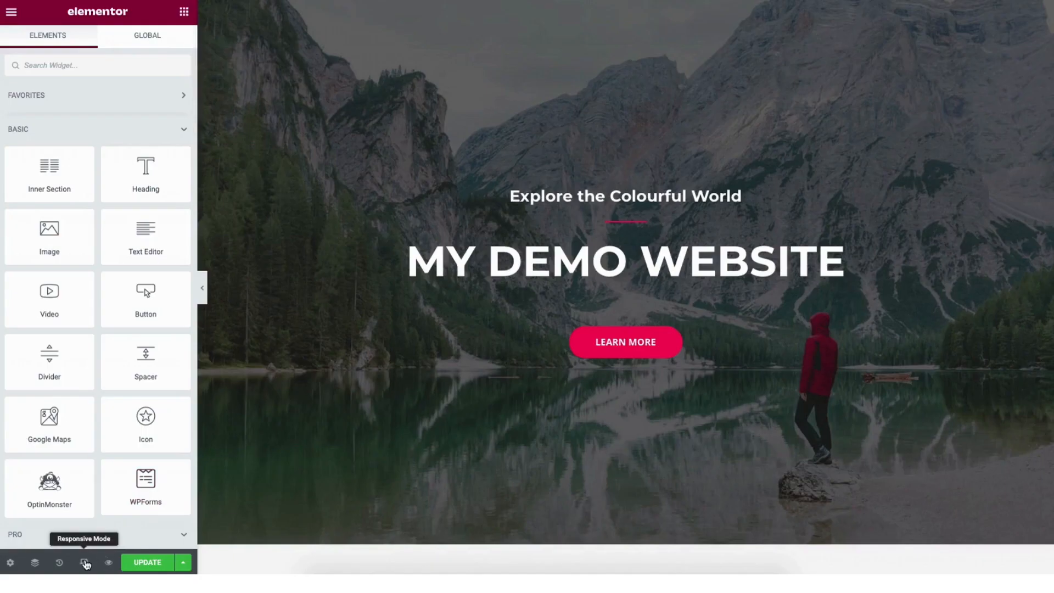
- Check the page's responsive layout in the tablet and mobile views
left_click(84, 562)
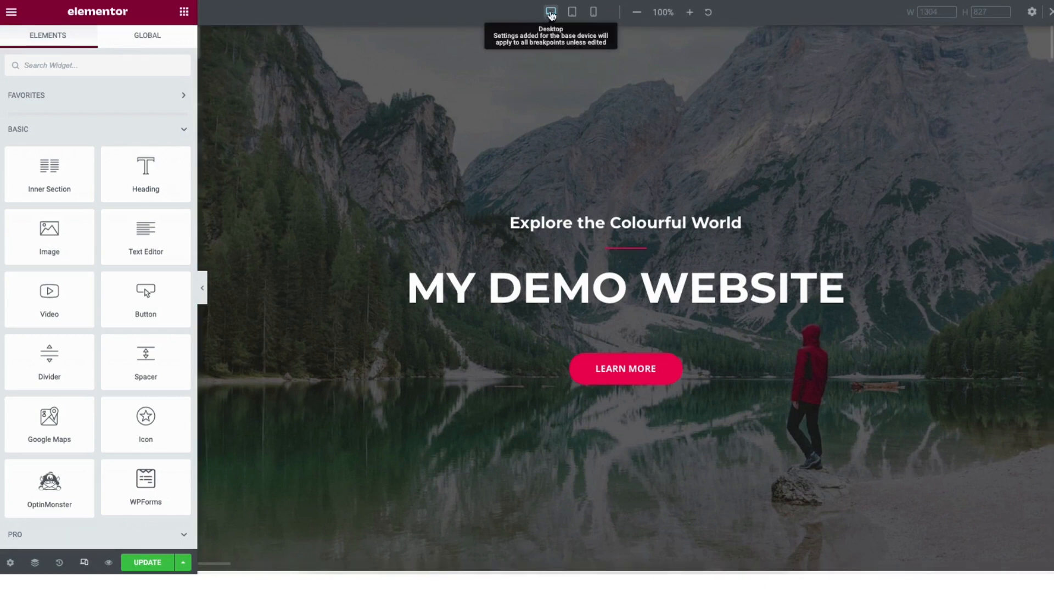
left_click(572, 12)
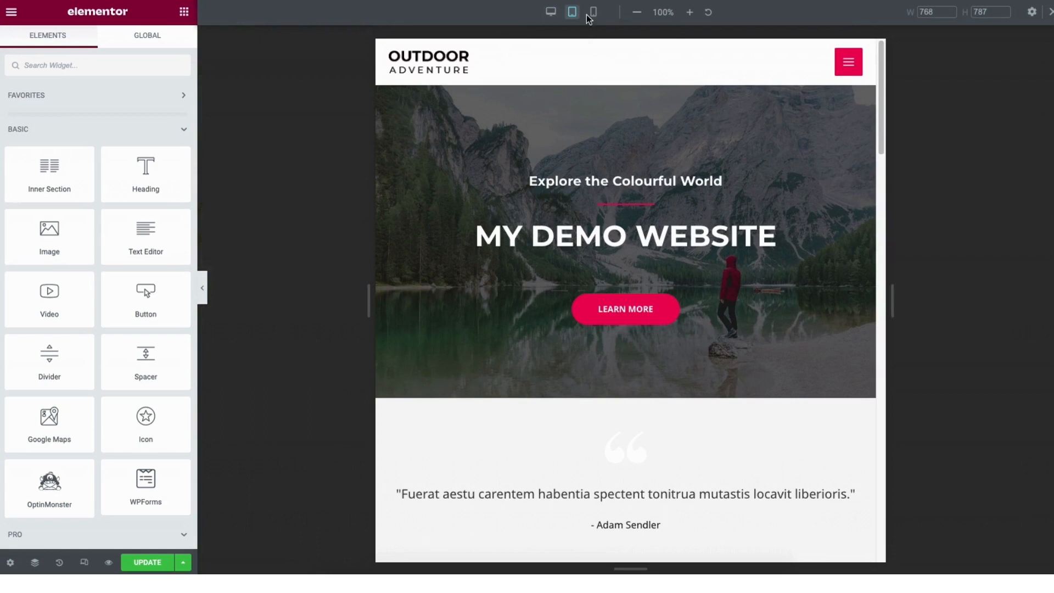
left_click(594, 16)
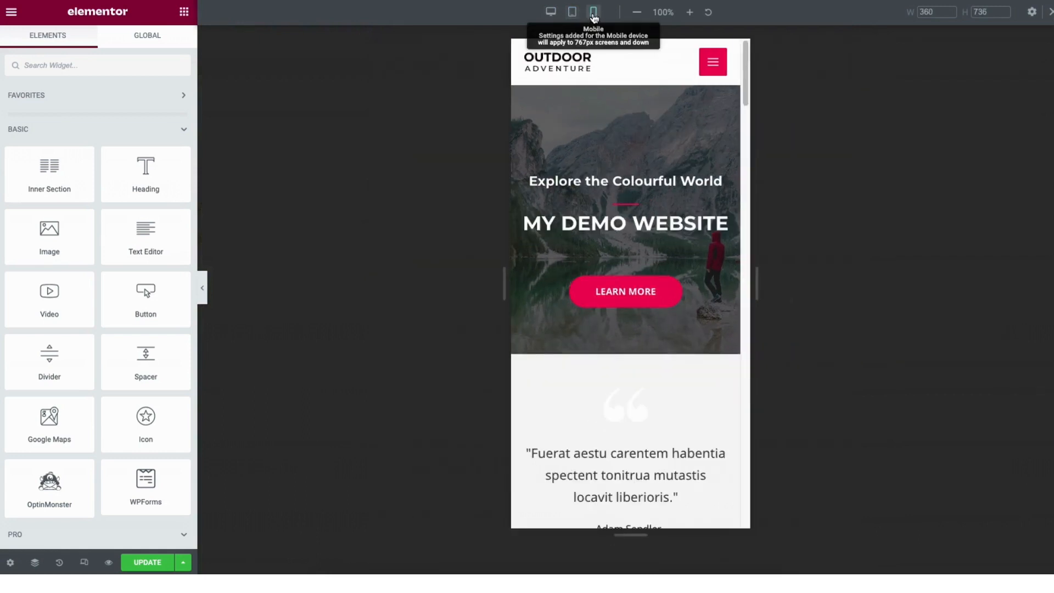
- Look over the Site Settings, close them and view the live page
left_click(12, 15)
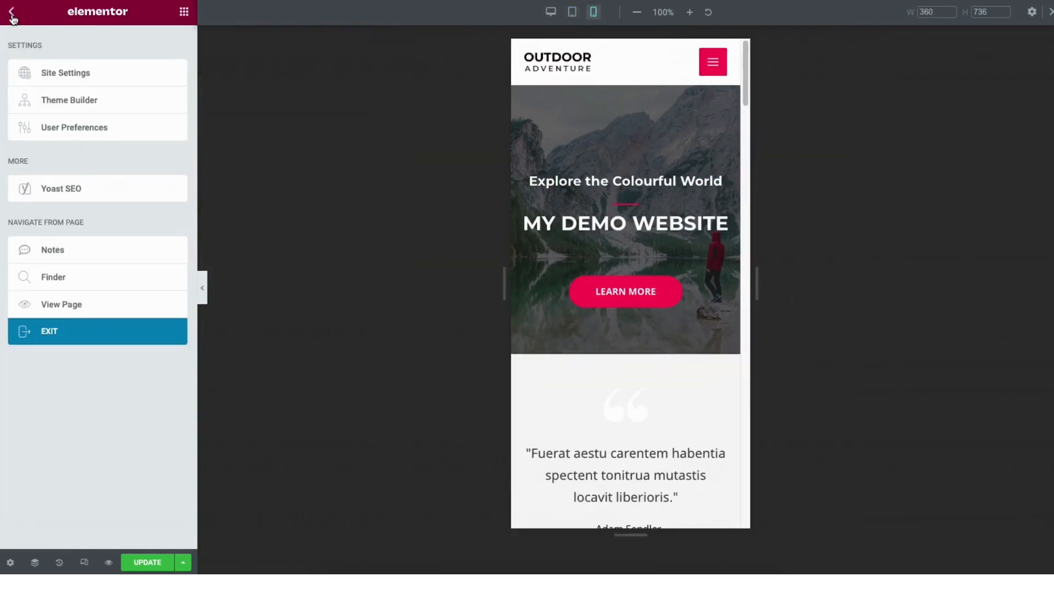
left_click(74, 74)
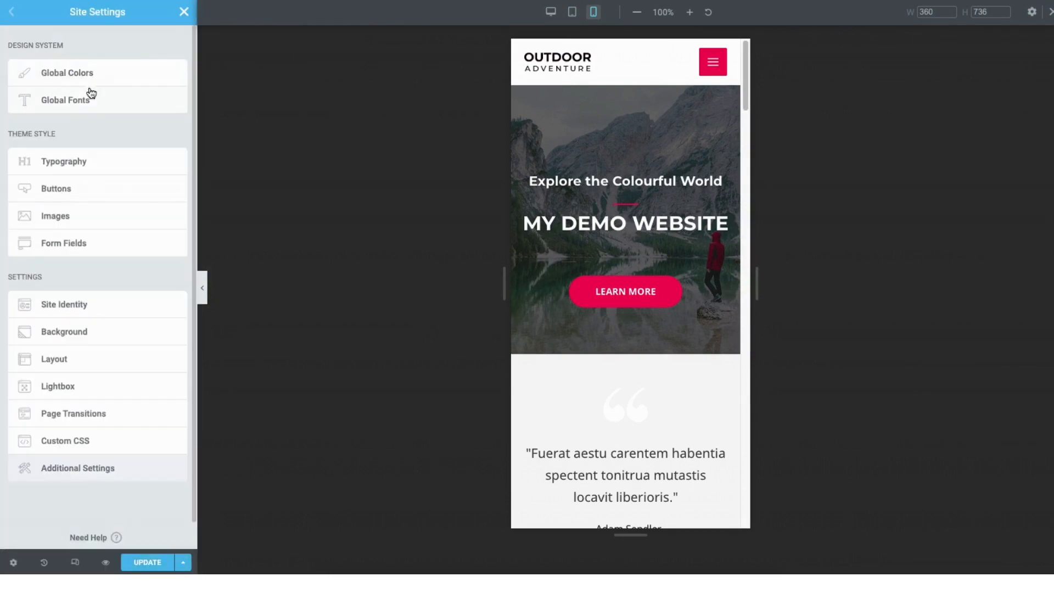
left_click(184, 17)
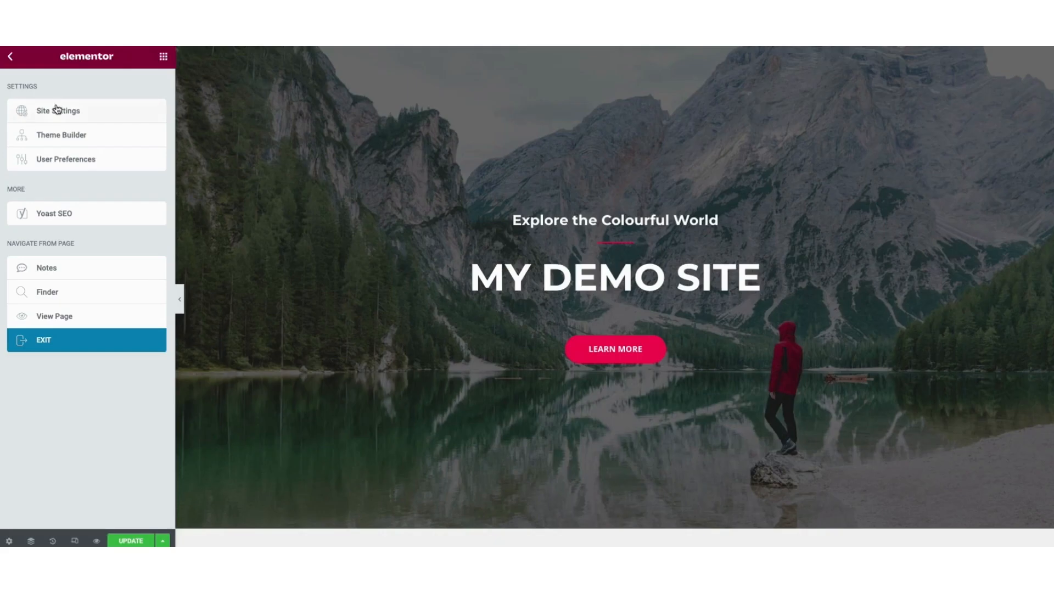
left_click(59, 318)
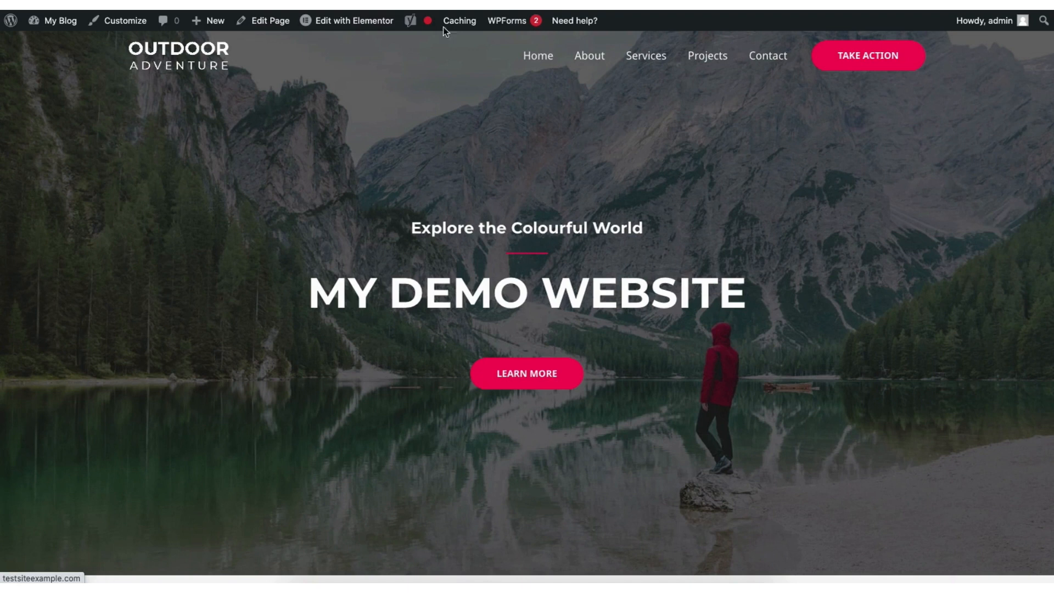
- Go to the WordPress dashboard and display the list of all pages
mouse_move(355, 23)
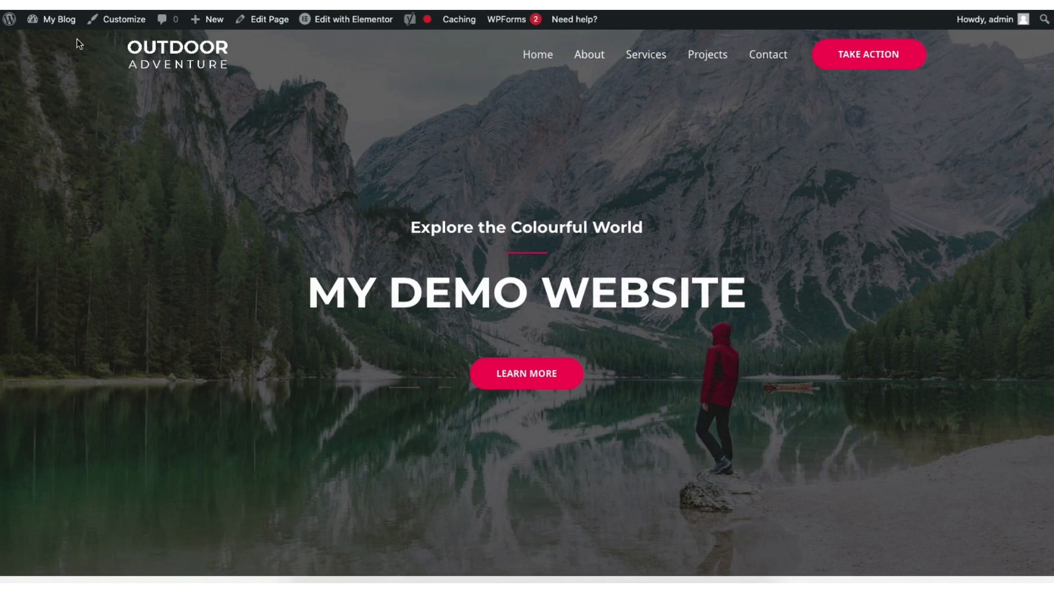
mouse_move(60, 22)
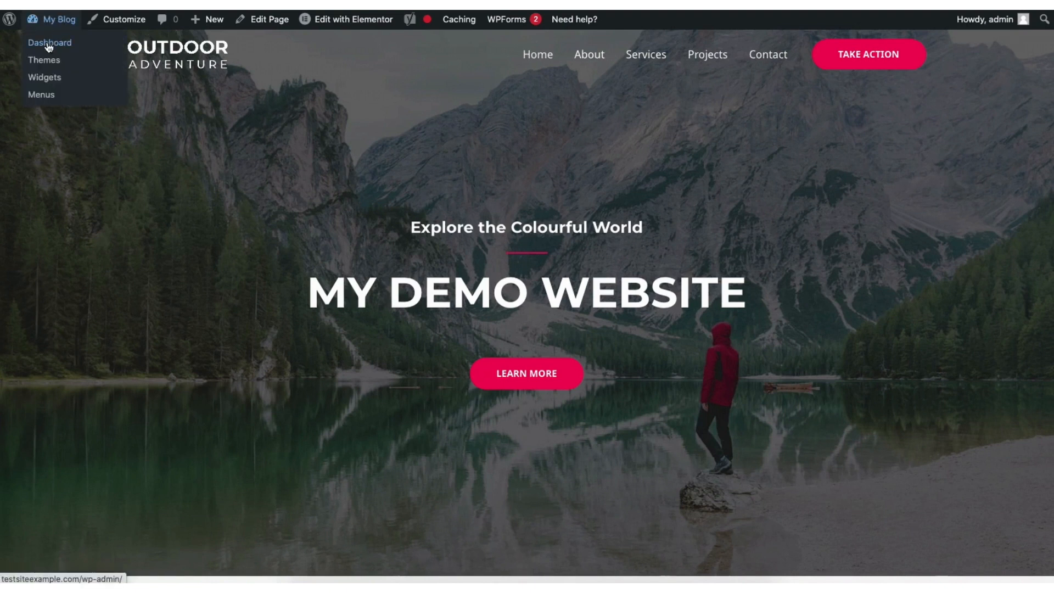
left_click(49, 43)
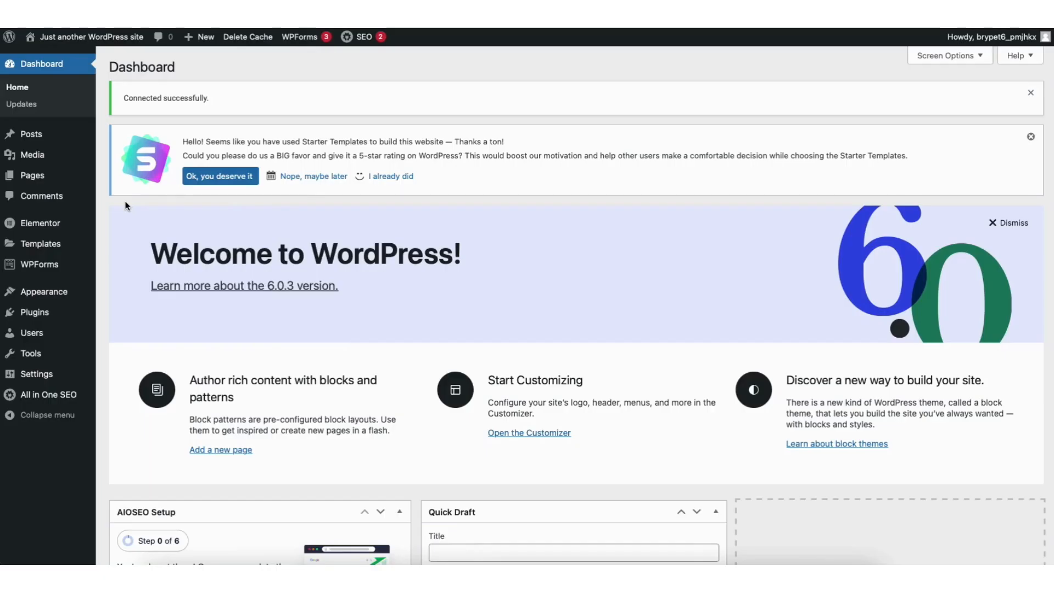
mouse_move(38, 173)
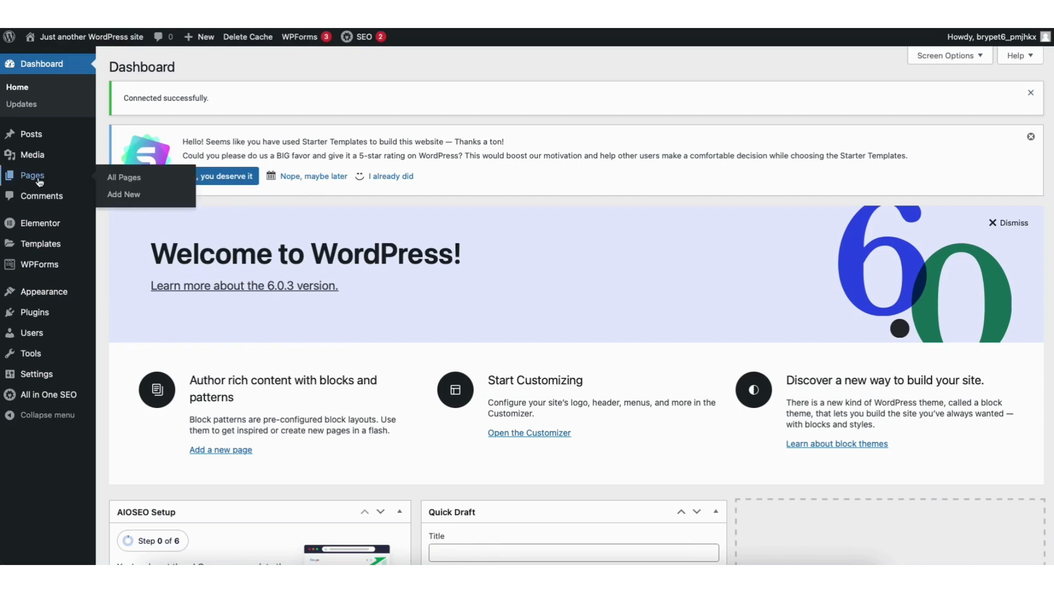
left_click(128, 179)
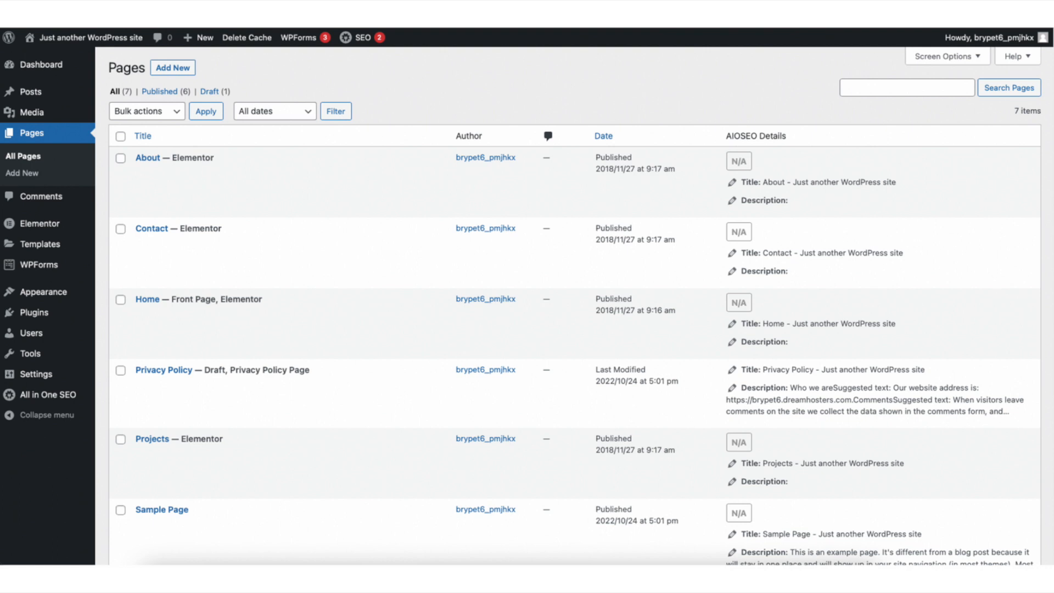
- Open the Media Library and show its upload area for new files
mouse_move(34, 111)
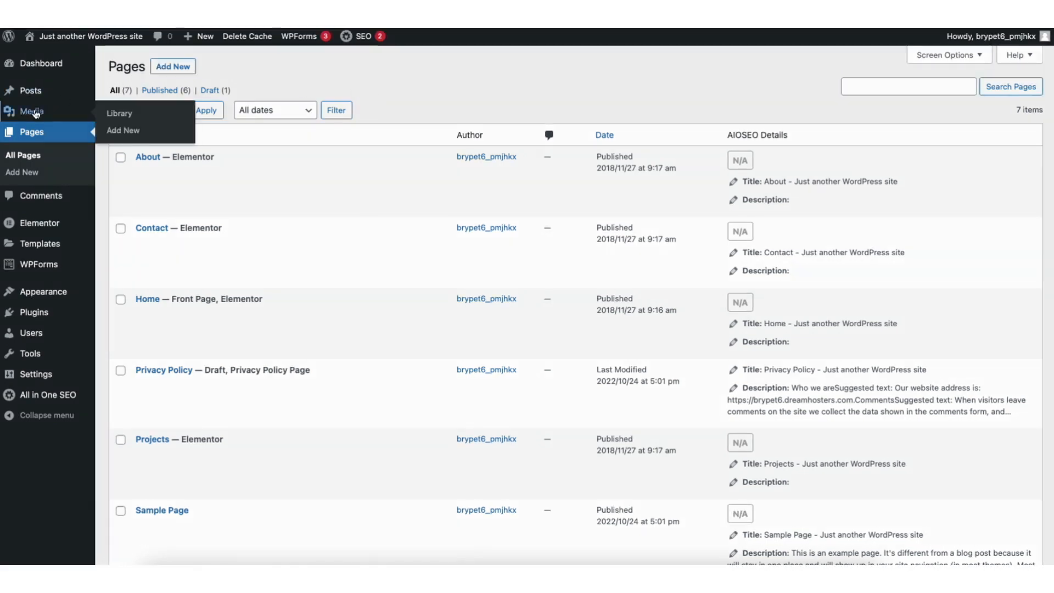
left_click(120, 115)
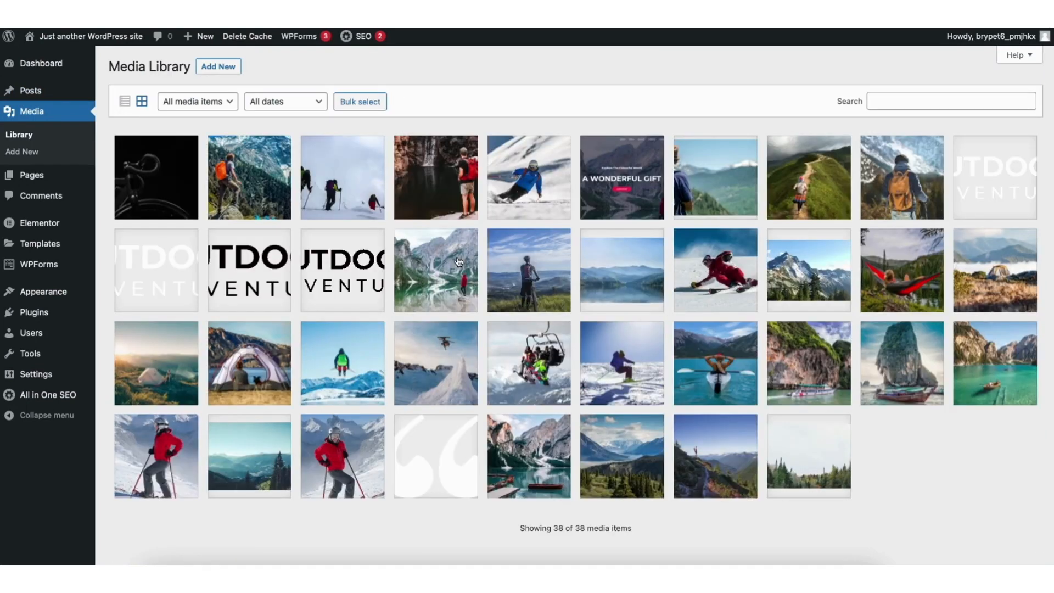
left_click(218, 66)
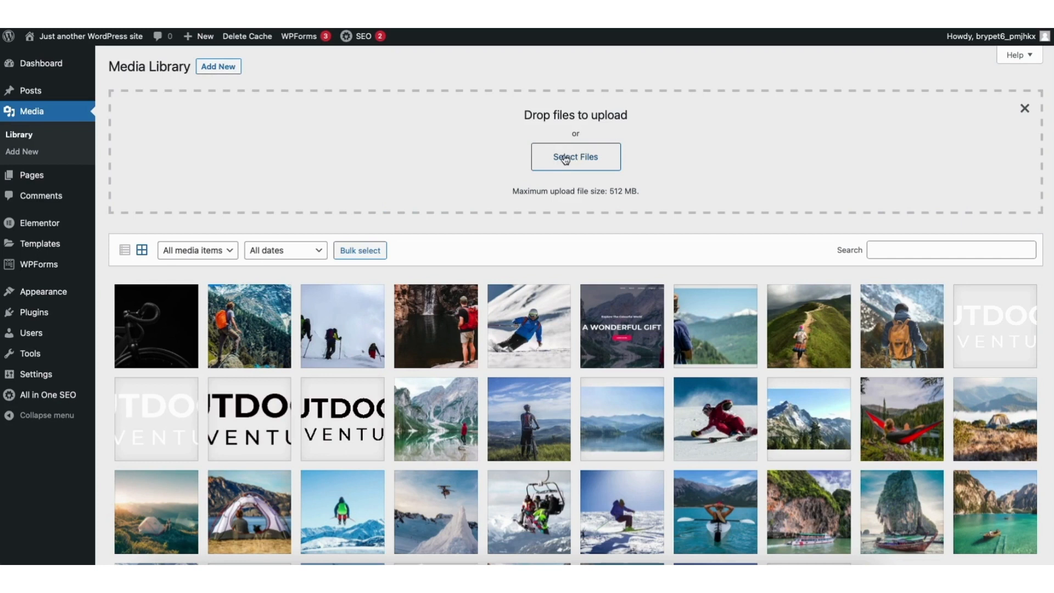
- View the list of all posts, followed by the comments list
mouse_move(32, 92)
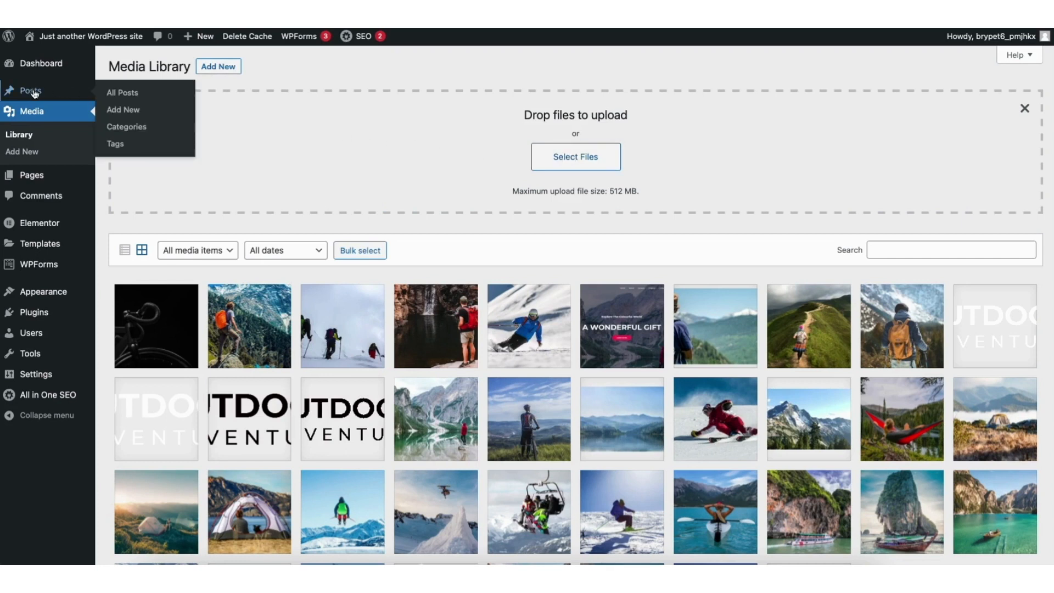
left_click(125, 94)
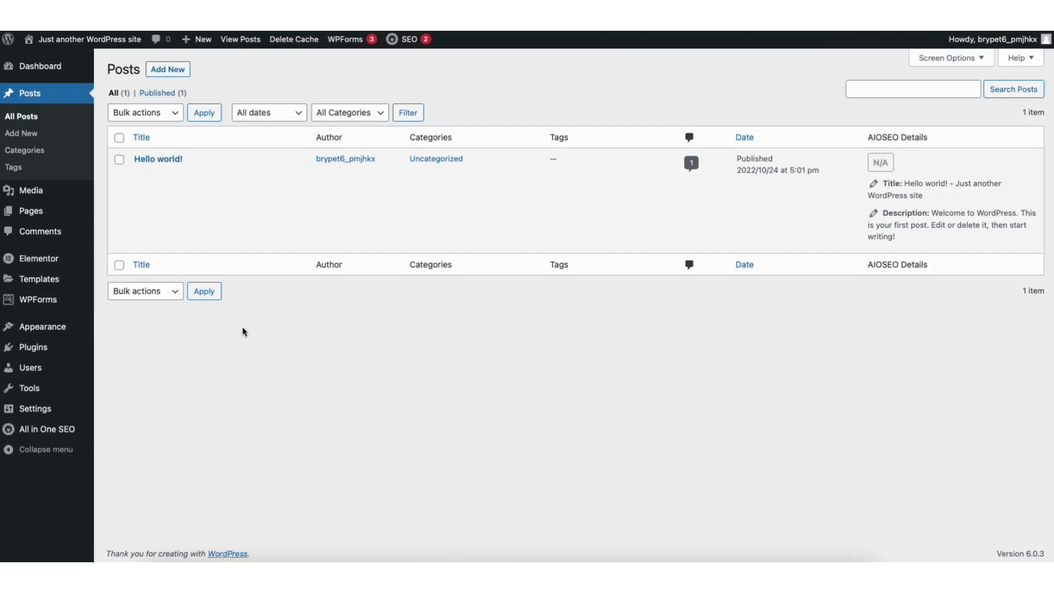
left_click(40, 233)
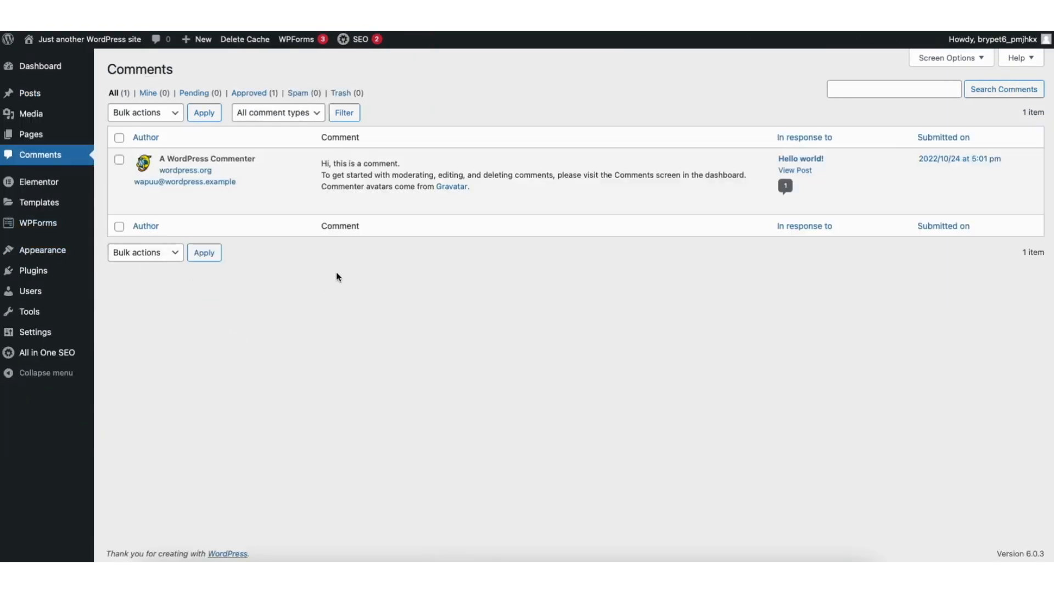
- Display the page for adding new plugins and look over the featured ones
mouse_move(379, 208)
mouse_move(33, 273)
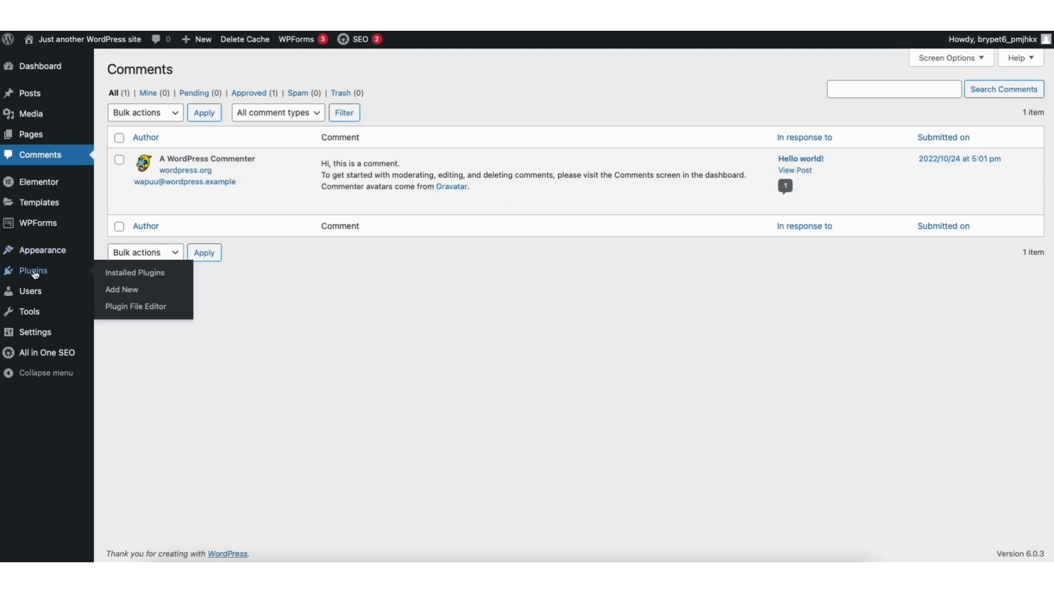
left_click(129, 291)
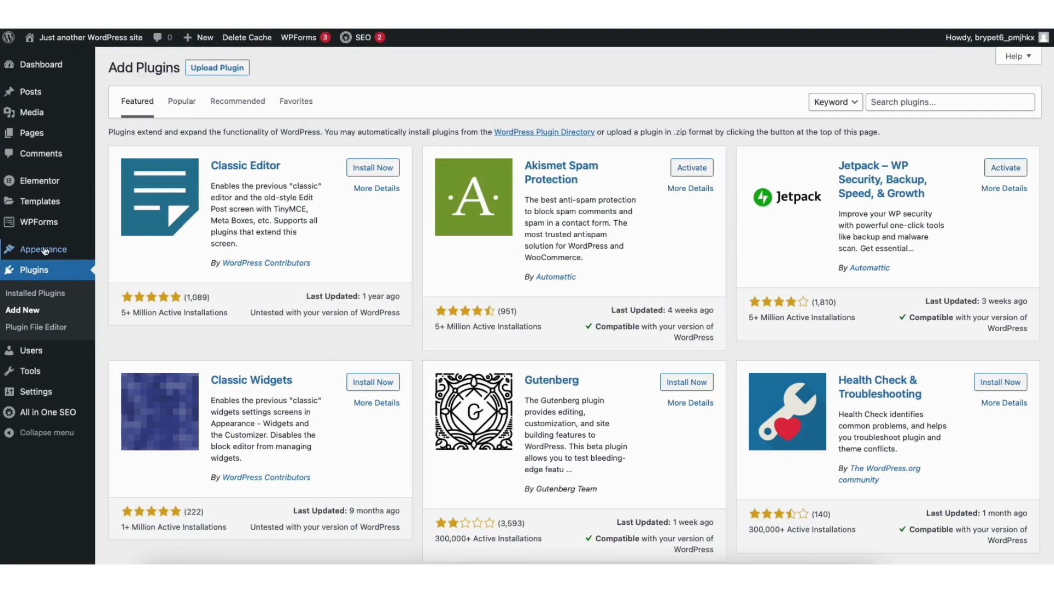
- Open the site's navigation menu for editing and expand the Home item's settings
mouse_move(43, 249)
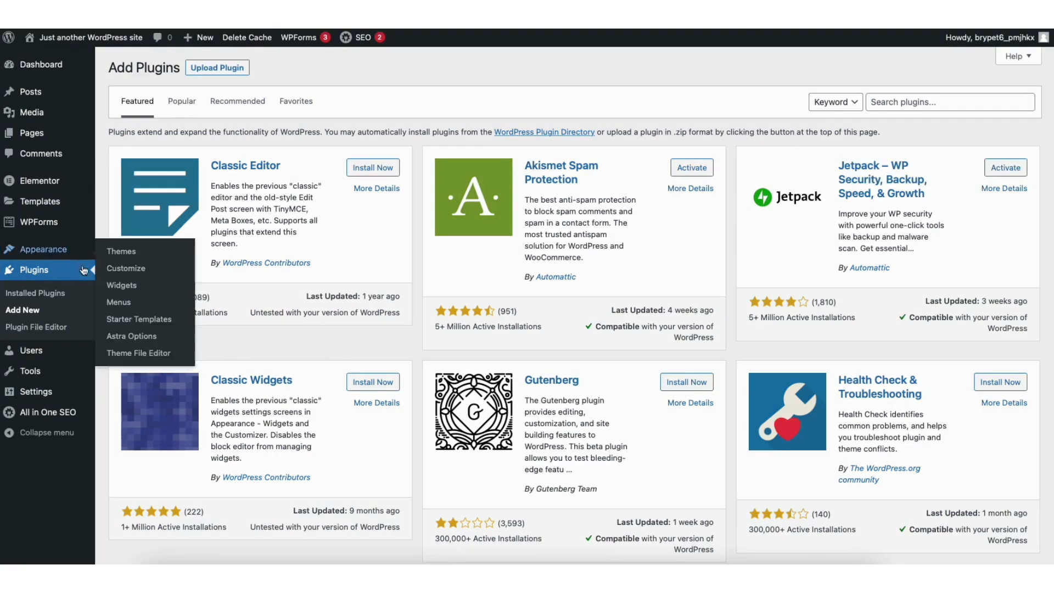
left_click(120, 302)
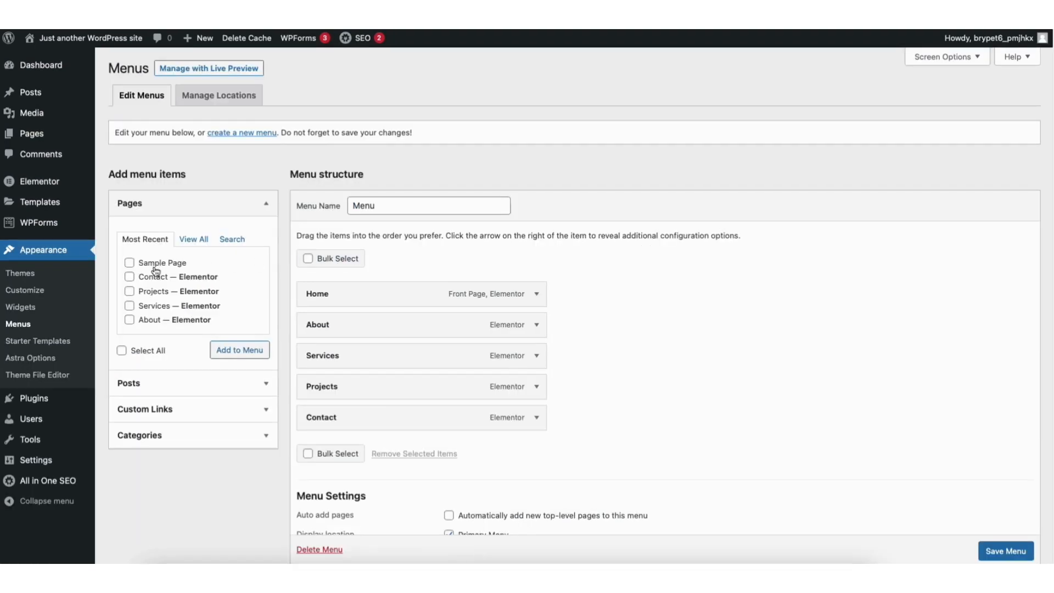
mouse_move(315, 294)
left_mouse_down()
mouse_move(328, 331)
mouse_move(324, 291)
left_mouse_up()
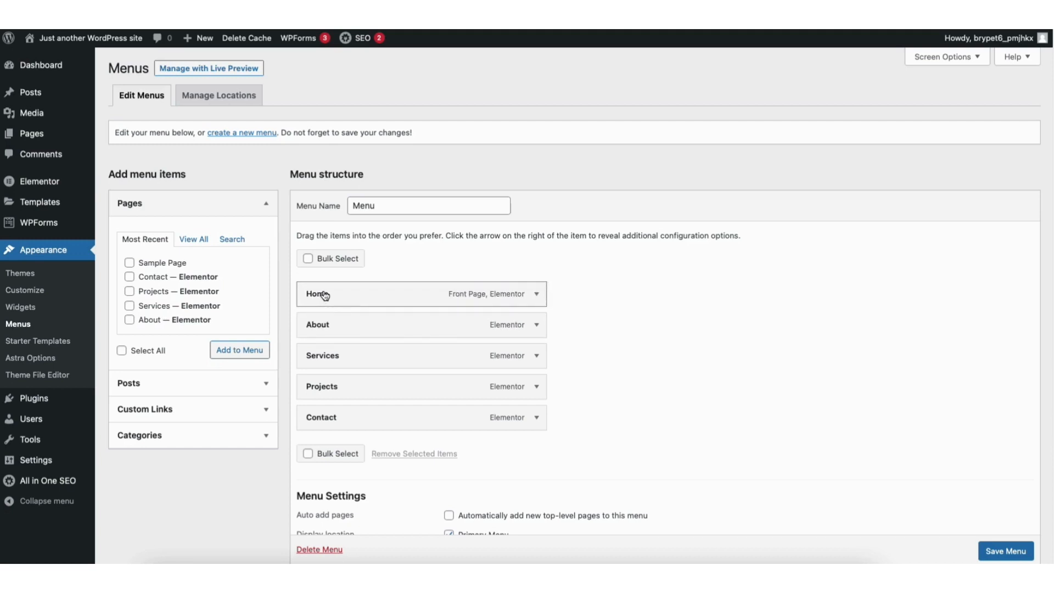
left_click(537, 294)
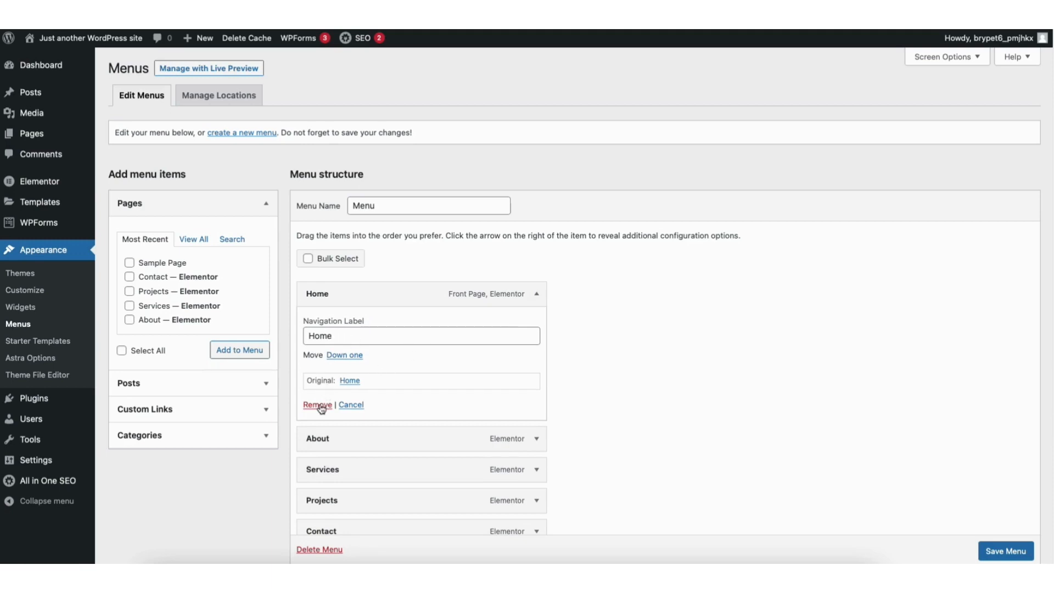
- Collapse the Home menu item's settings and open the Footer Builder in the site customizer
left_click(531, 296)
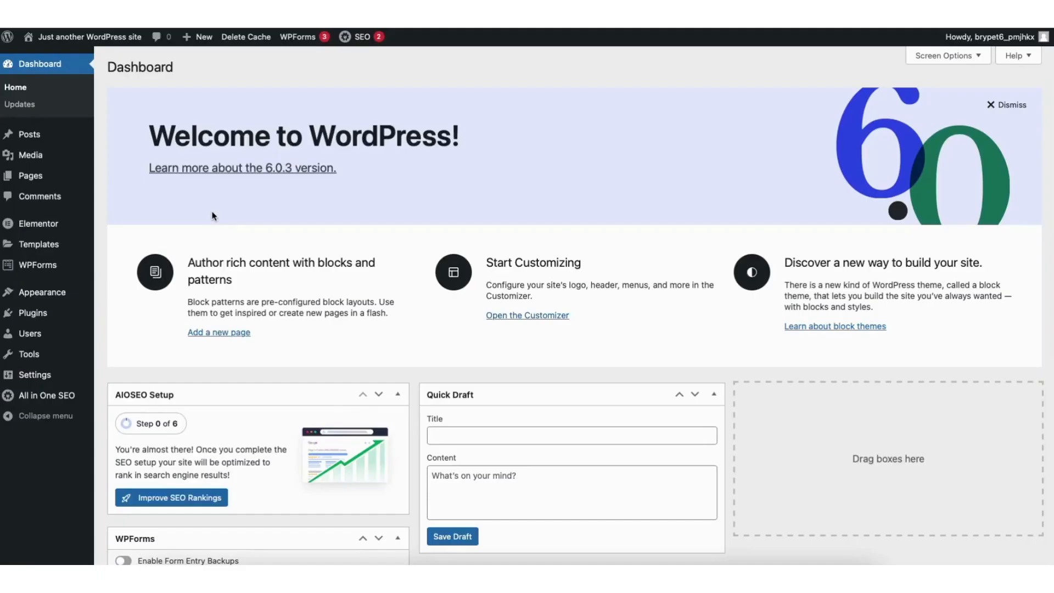
mouse_move(42, 295)
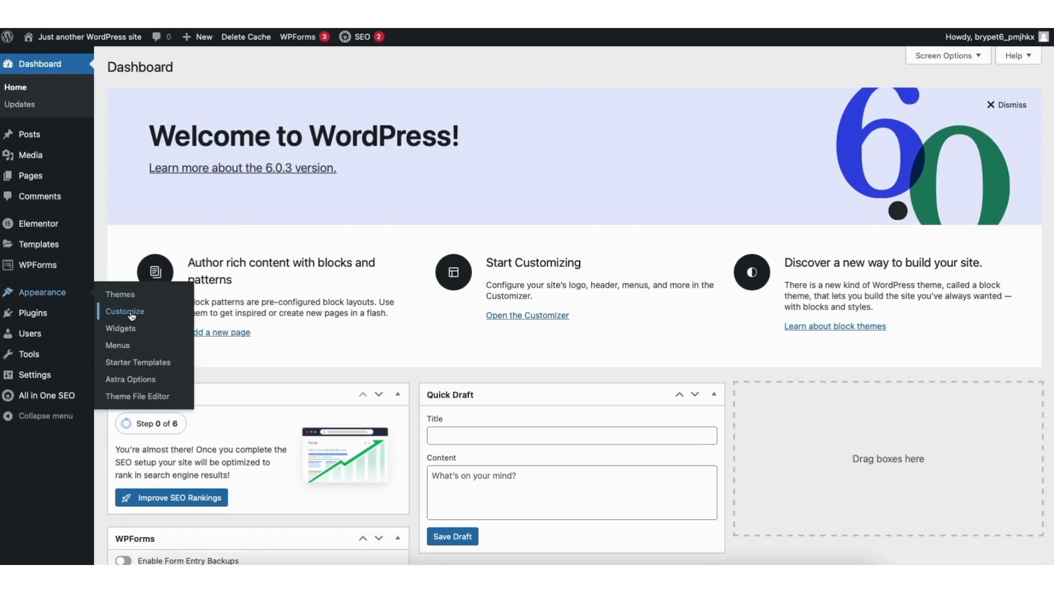
left_click(126, 311)
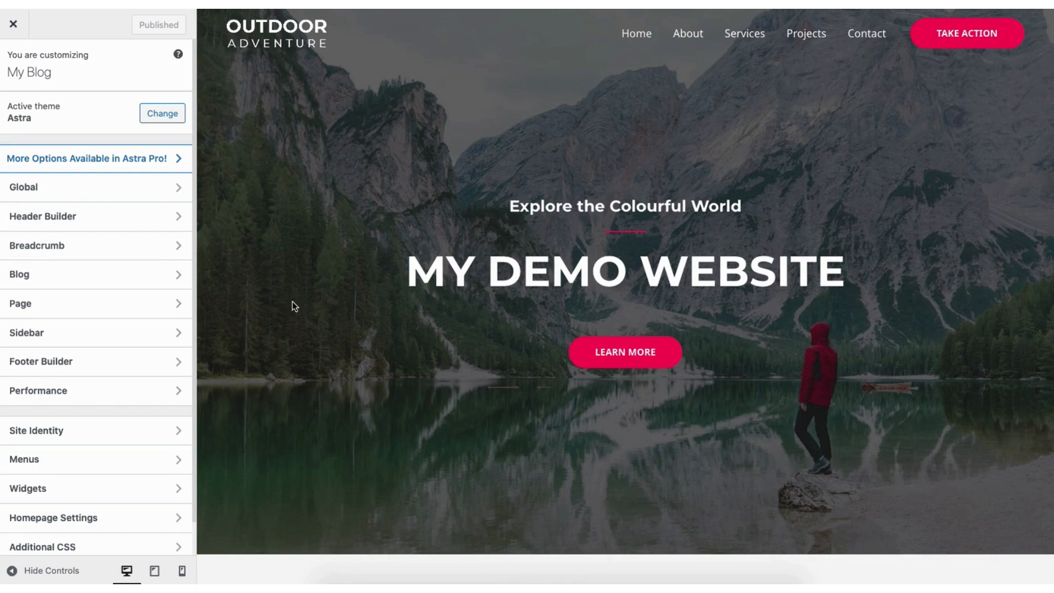
left_click(125, 363)
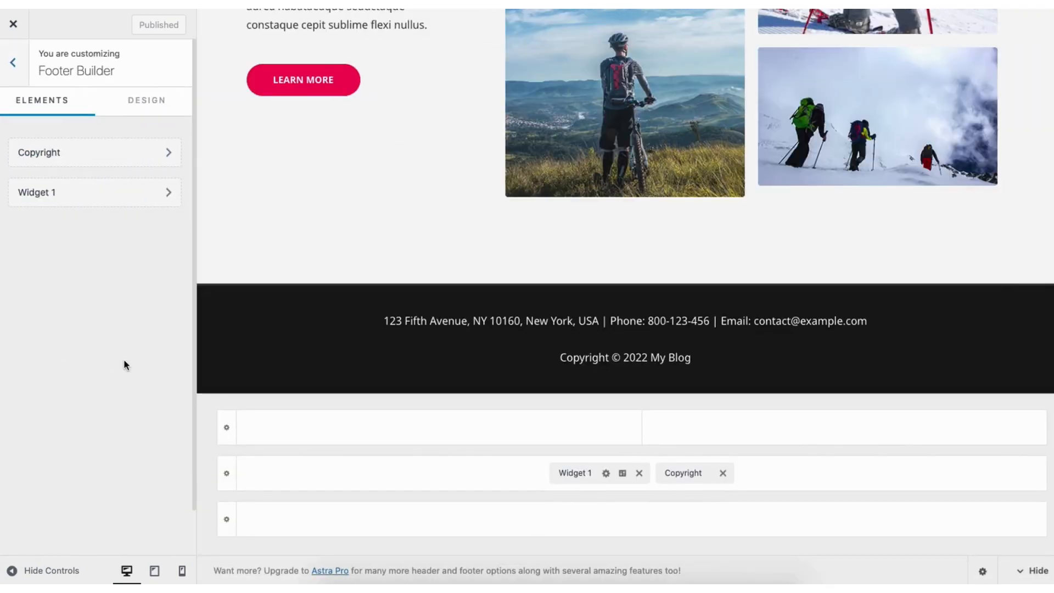
- Look over footer Widget 1's content, the blocks that can be added to it, and its design settings
left_click(634, 324)
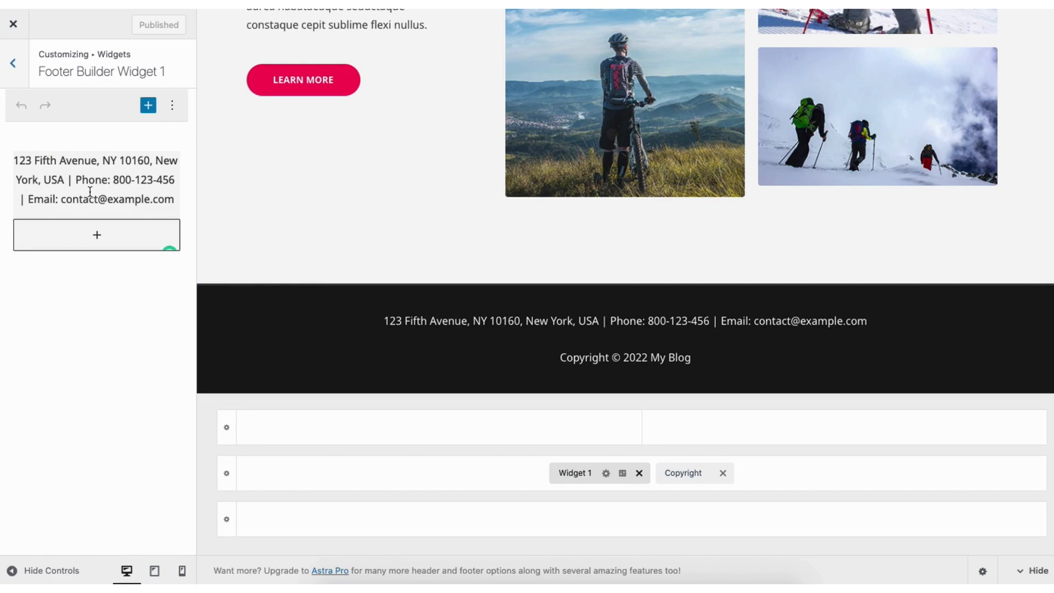
left_click(13, 63)
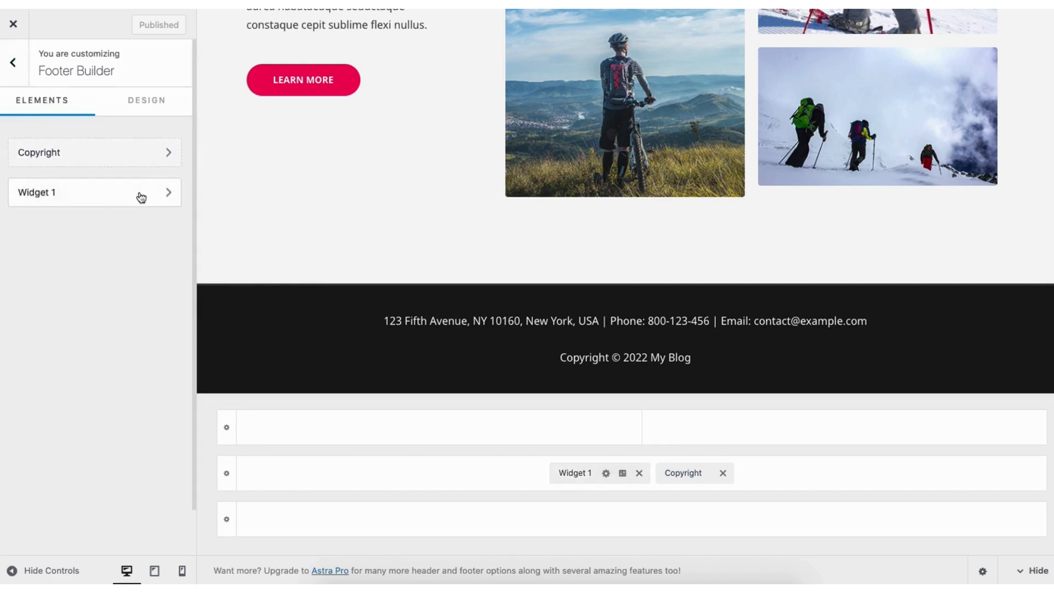
left_click(90, 193)
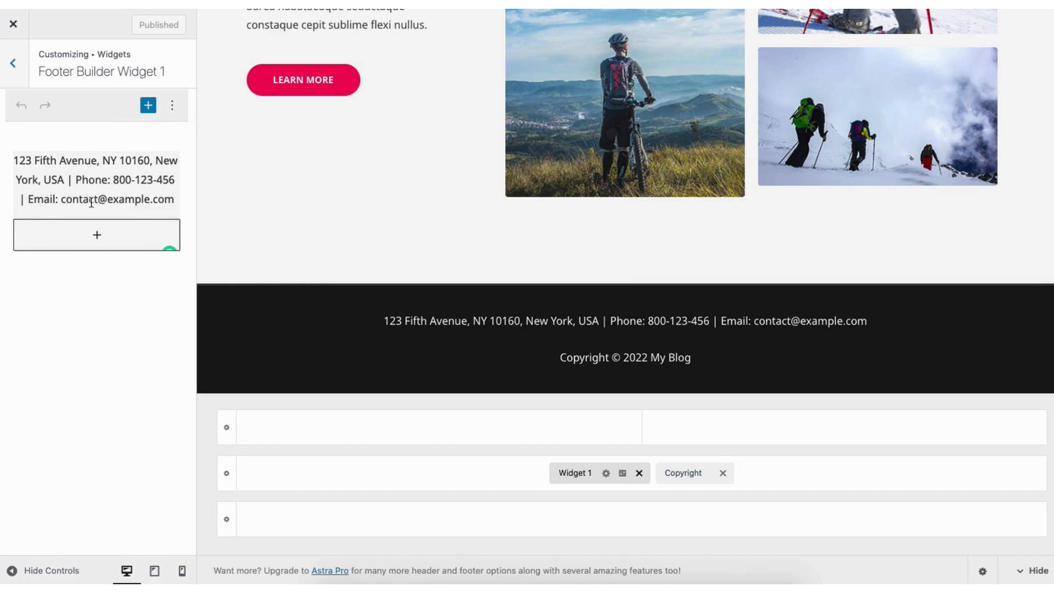
left_click(95, 234)
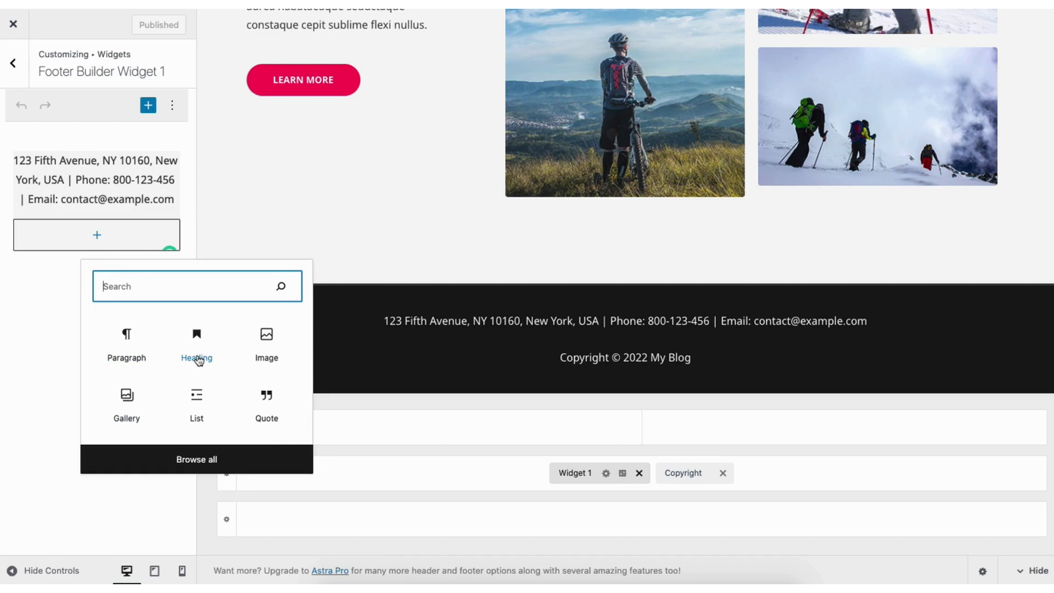
left_click(54, 312)
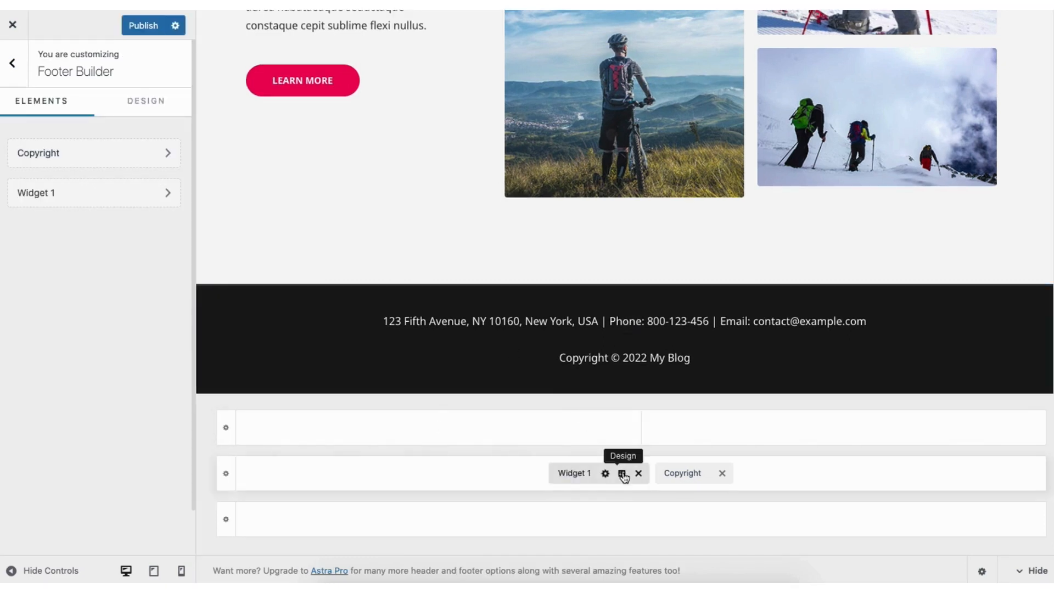
left_click(622, 474)
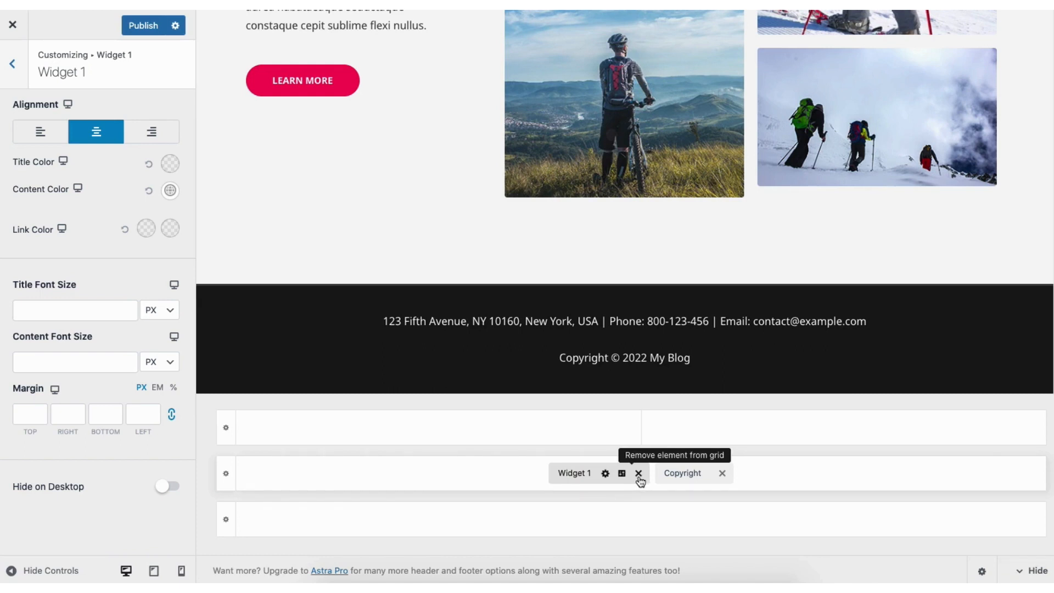
- Set the primary footer to 2 columns and show the elements that can be added to the row above it
mouse_move(322, 358)
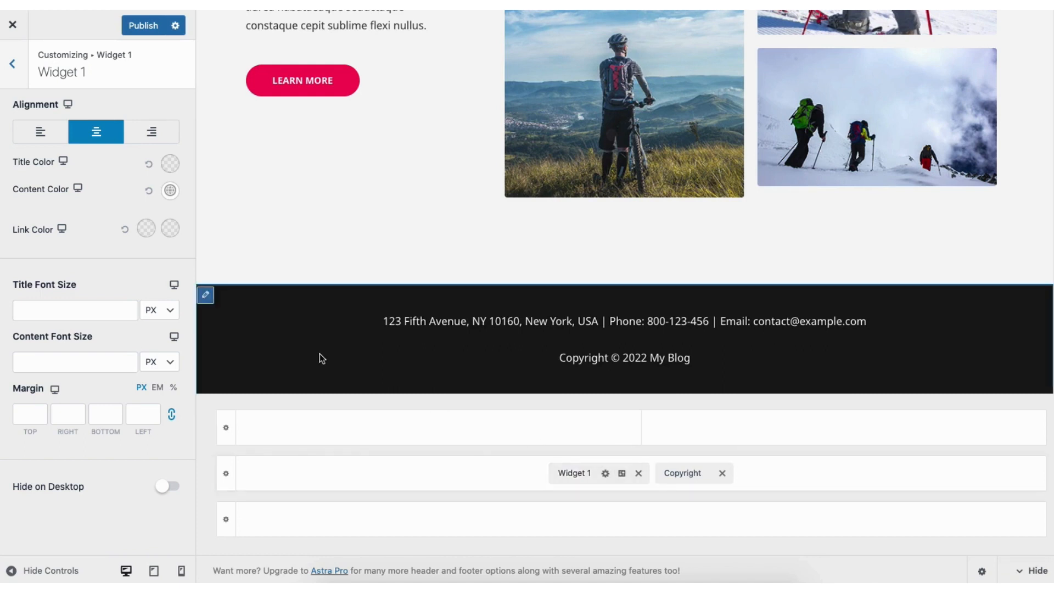
left_click(206, 296)
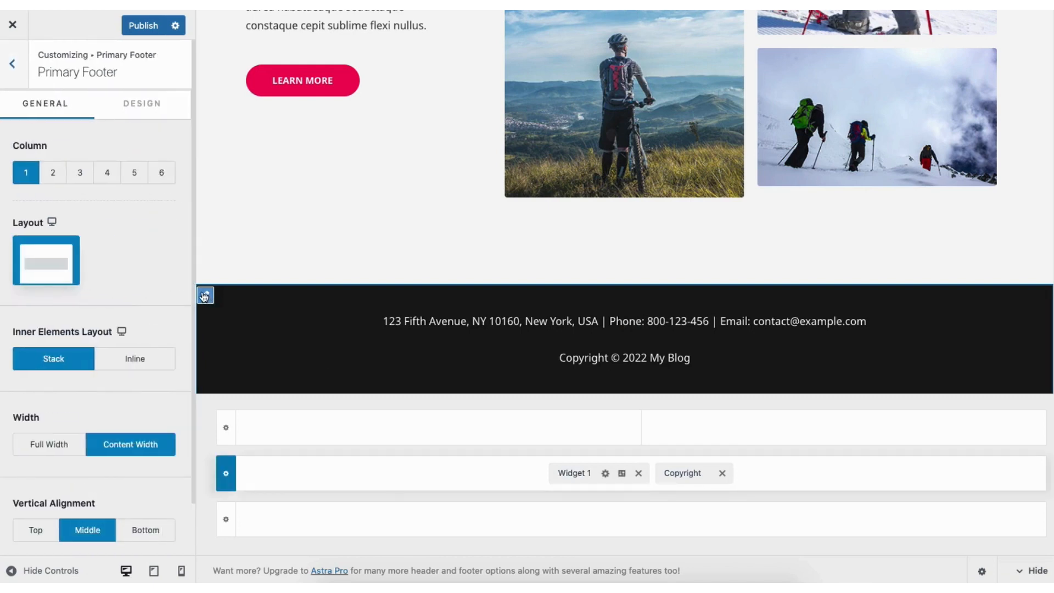
left_click(52, 174)
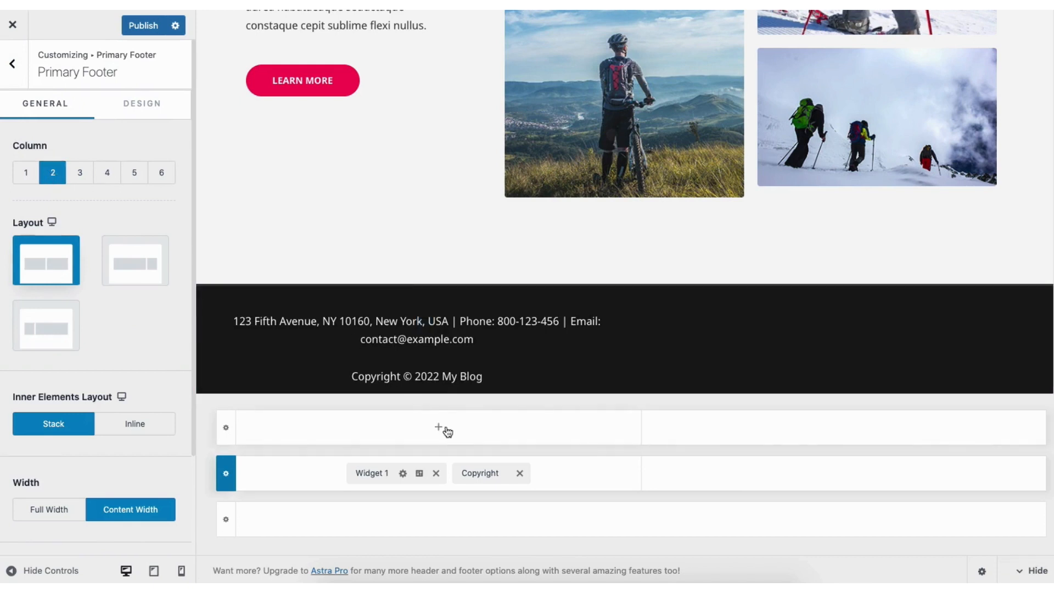
left_click(438, 427)
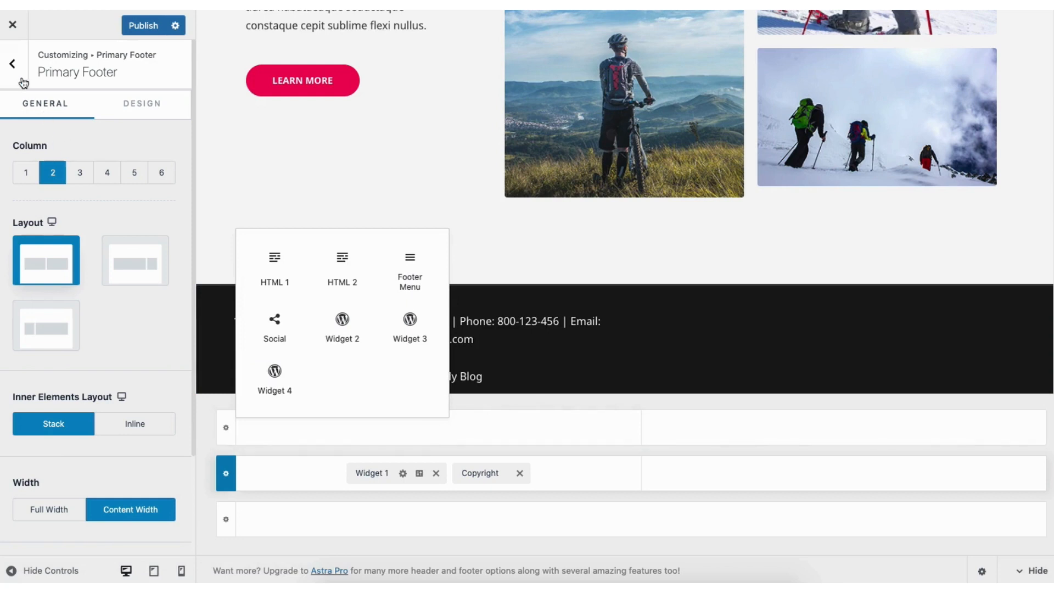
left_click(14, 64)
left_click(14, 64)
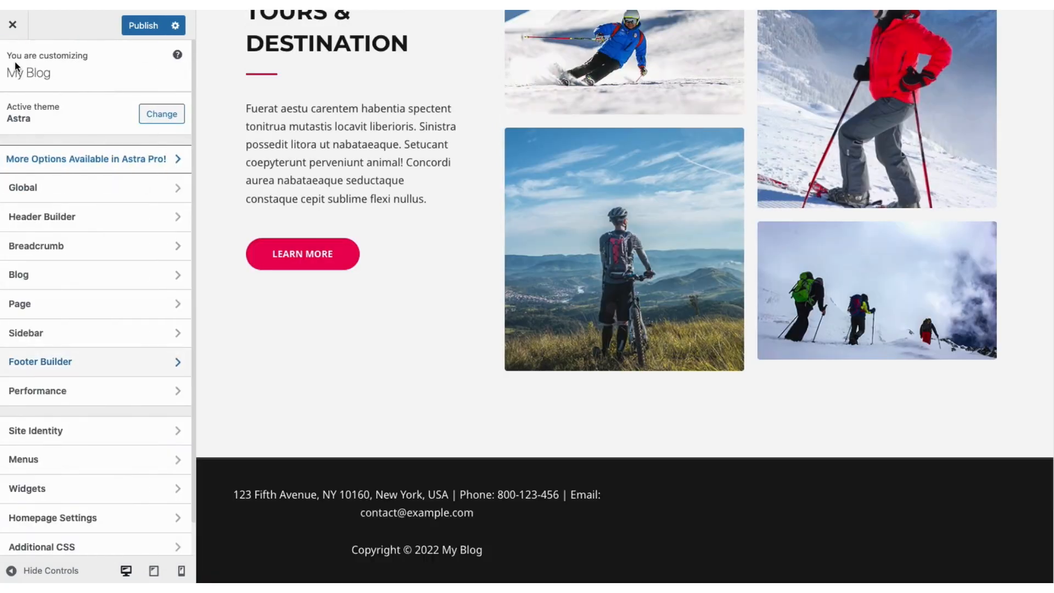
- Open the Site Identity settings and view the media library images available for the site icon without choosing one
left_click(85, 431)
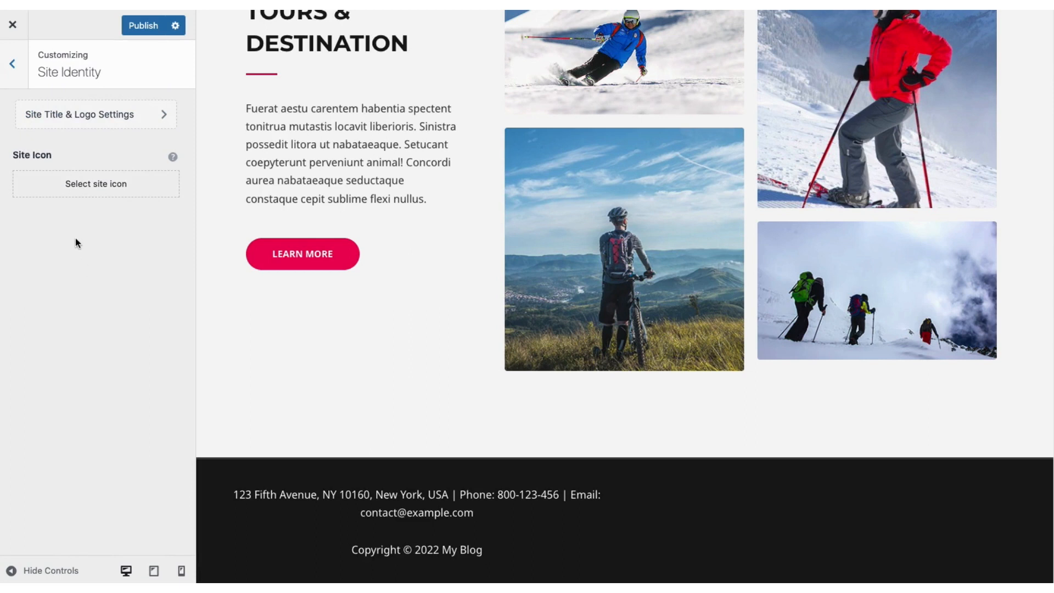
left_click(84, 185)
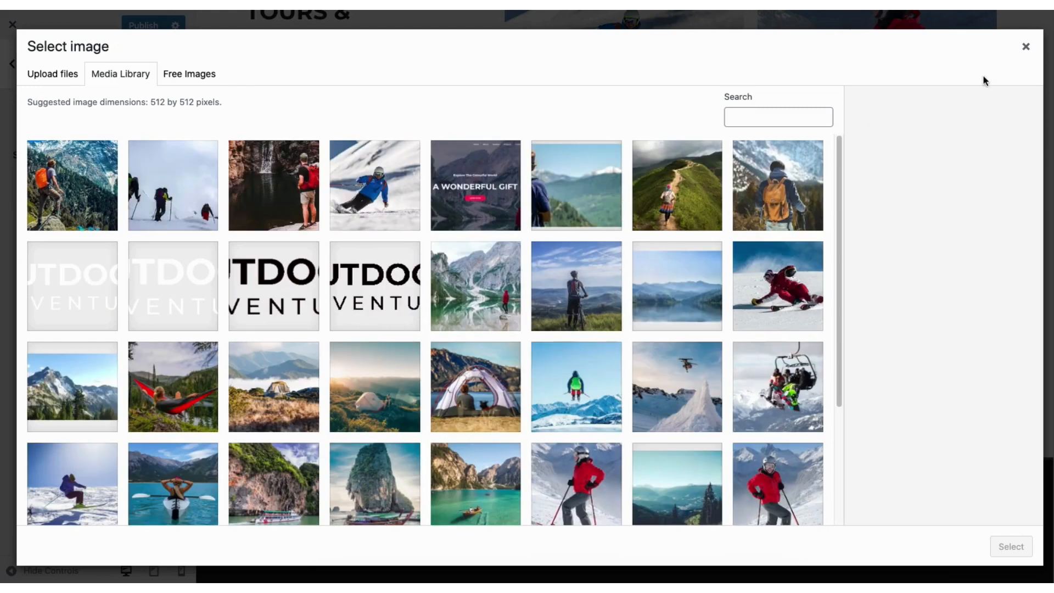
left_click(1024, 47)
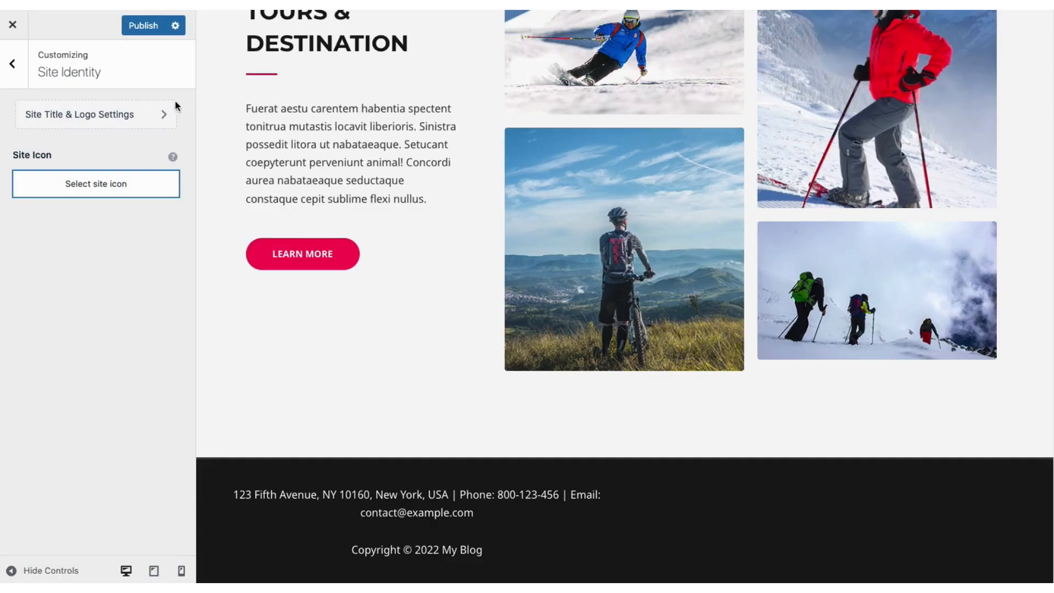
- View the site title and logo settings, including the retina logo, and return to the customizer overview
left_click(94, 117)
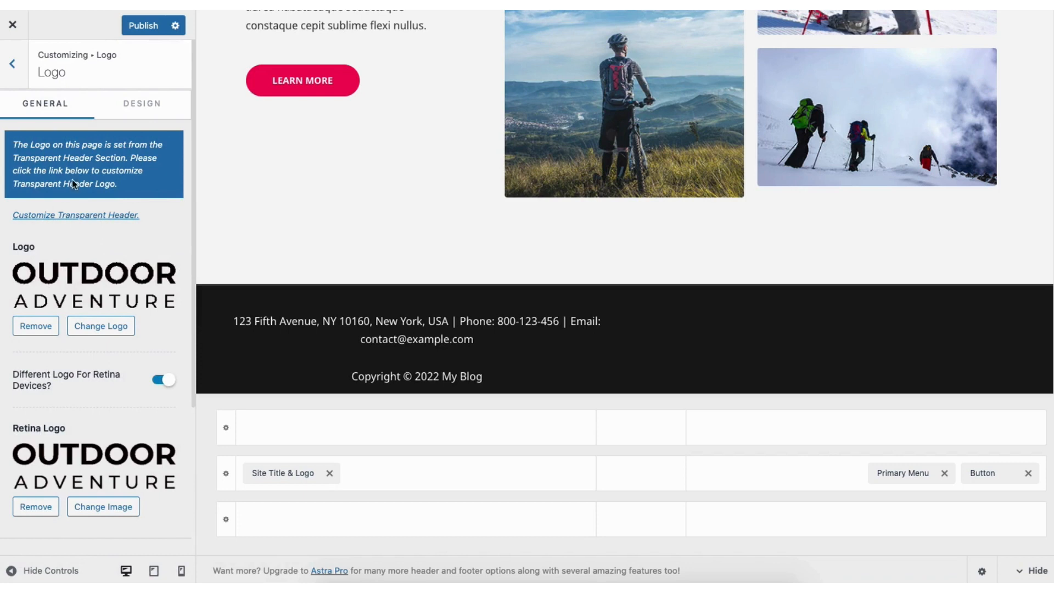
left_click(13, 64)
left_click(13, 64)
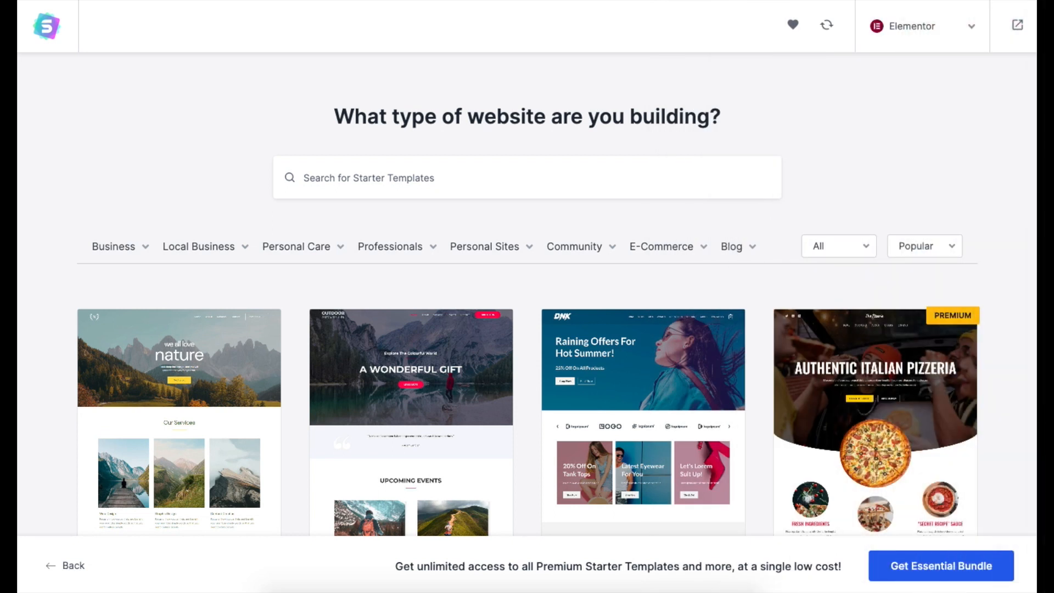
scroll(527, 296, "down", 5)
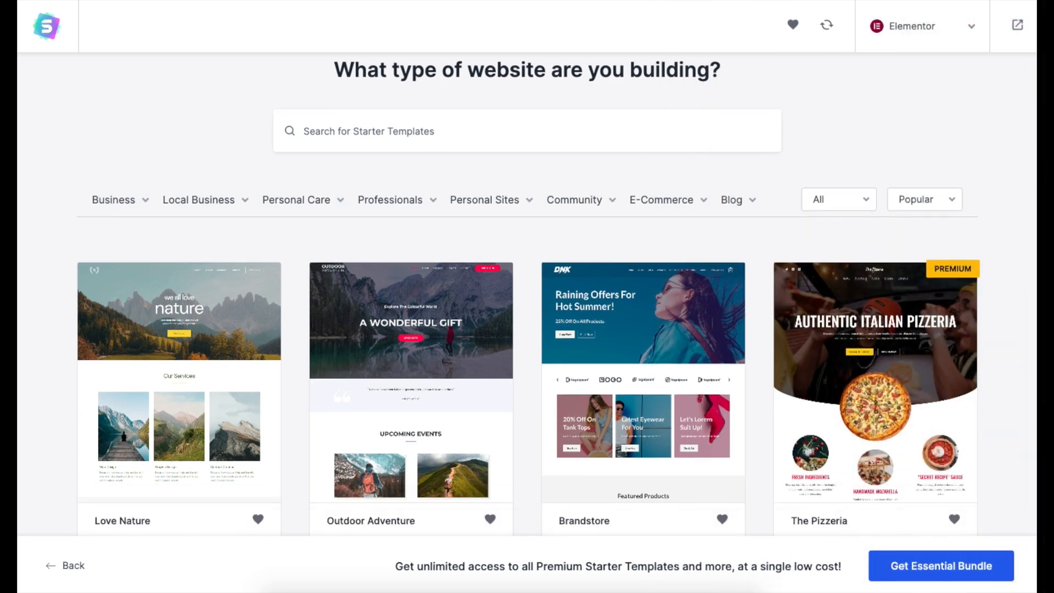